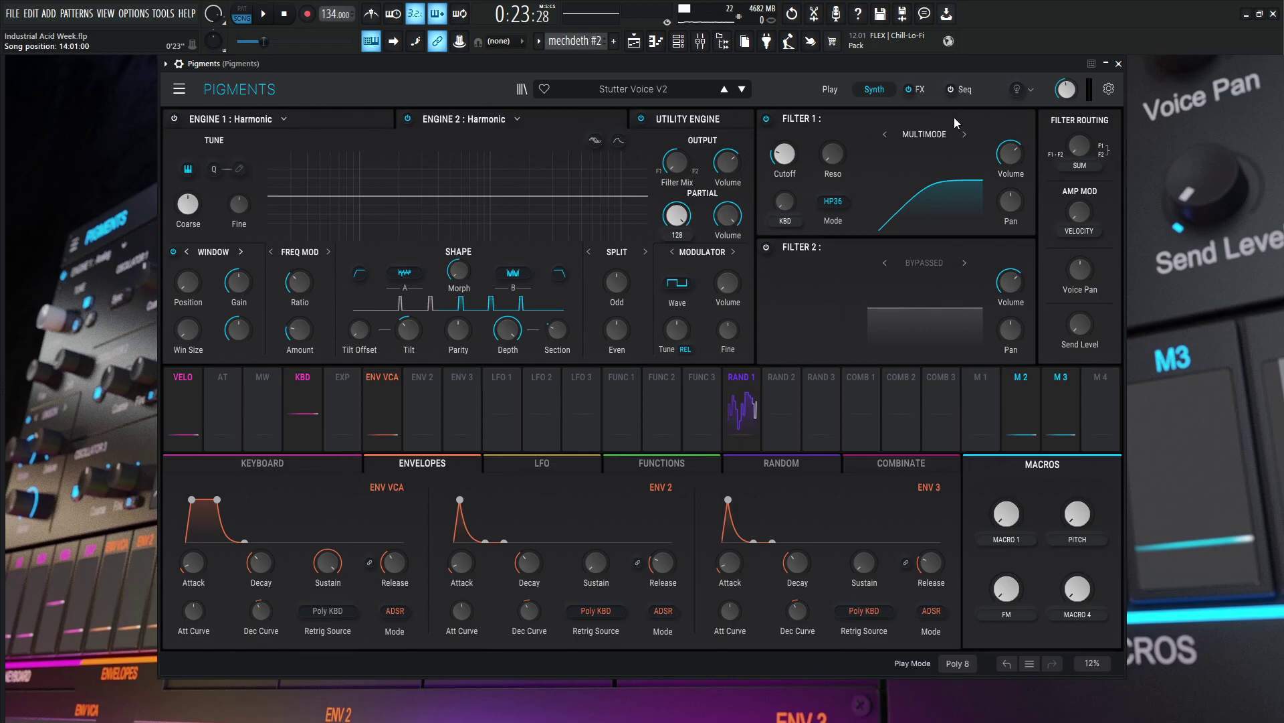
# - Play the song arrangement from bar 15, then stop
pyautogui.press('F5')
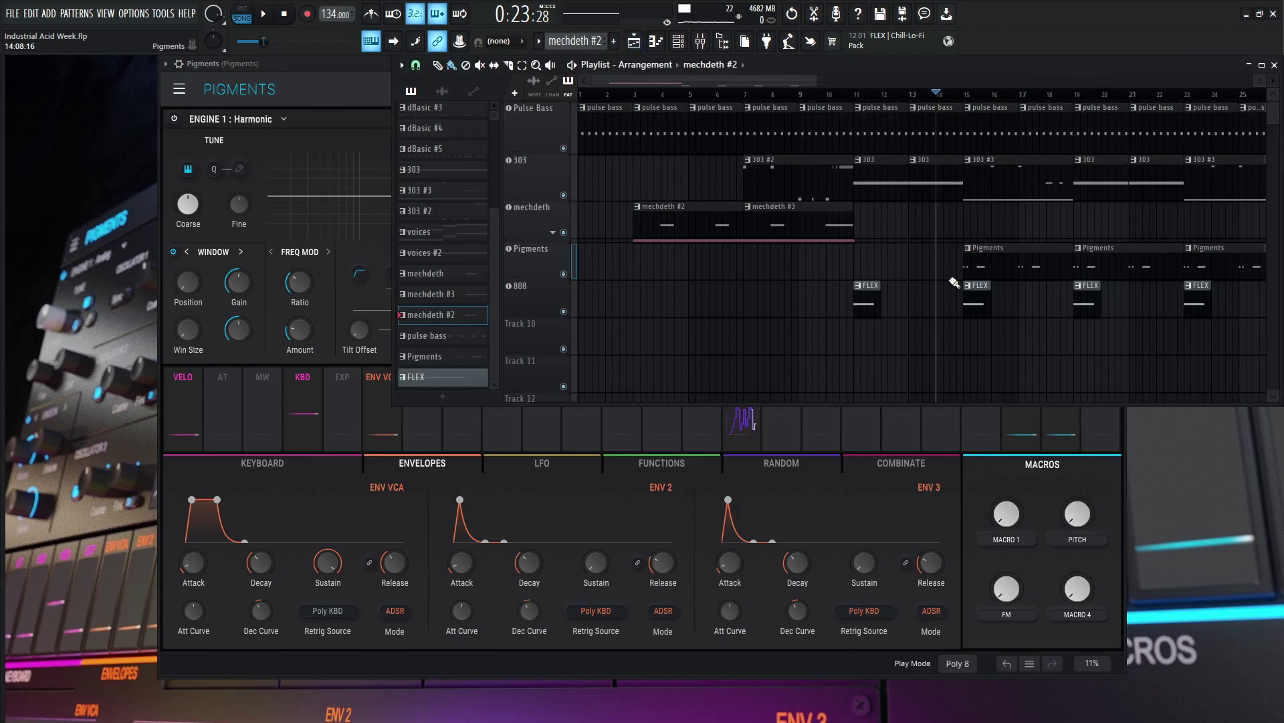
pyautogui.click(967, 96)
pyautogui.press('space')
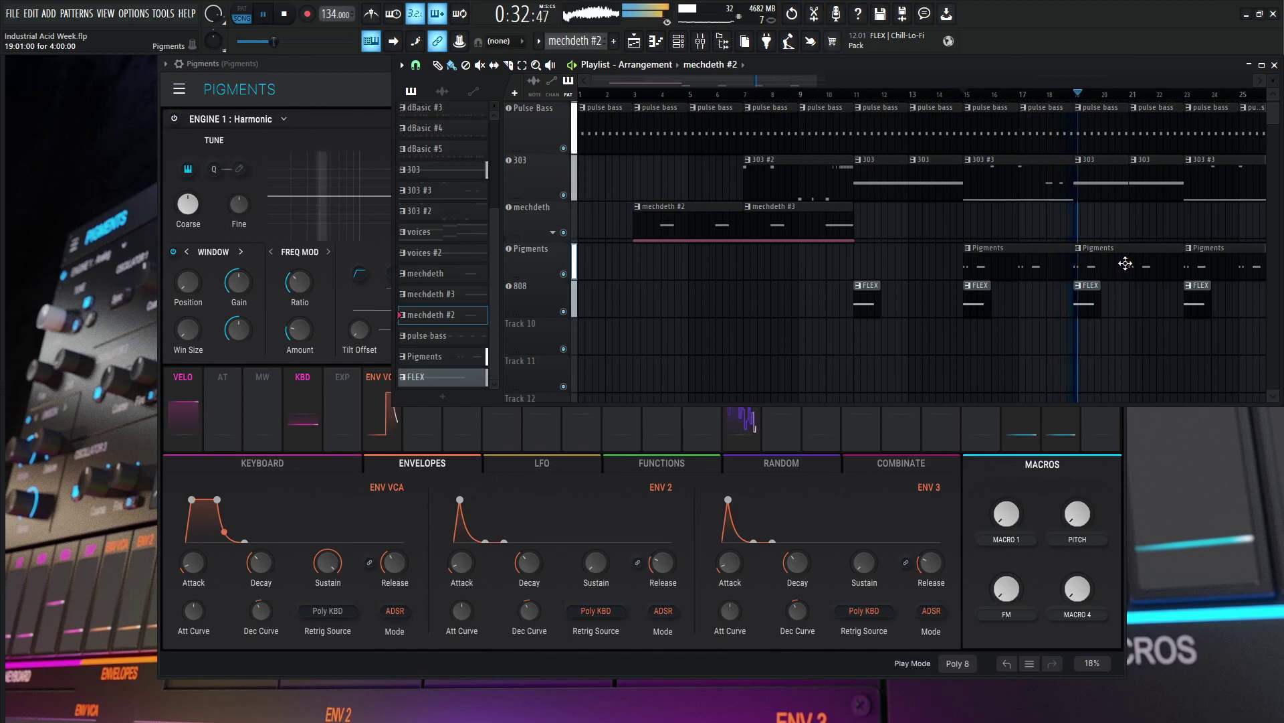
pyautogui.press('space')
# - Audition the Pigments track soloed, unsolo it and bring the Pigments window back
pyautogui.keyDown('ctrl'); pyautogui.click(563, 274); pyautogui.keyUp('ctrl')
pyautogui.press('space')
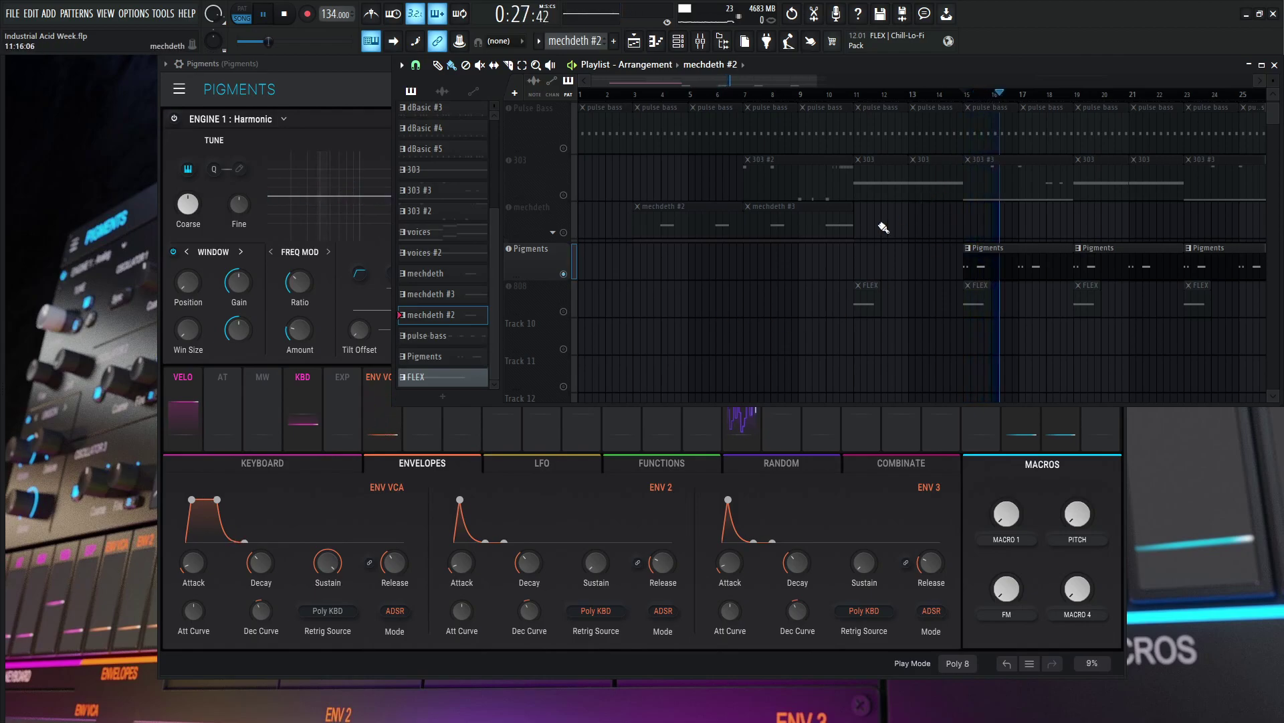
pyautogui.press('space')
pyautogui.keyDown('ctrl'); pyautogui.click(563, 273); pyautogui.keyUp('ctrl')
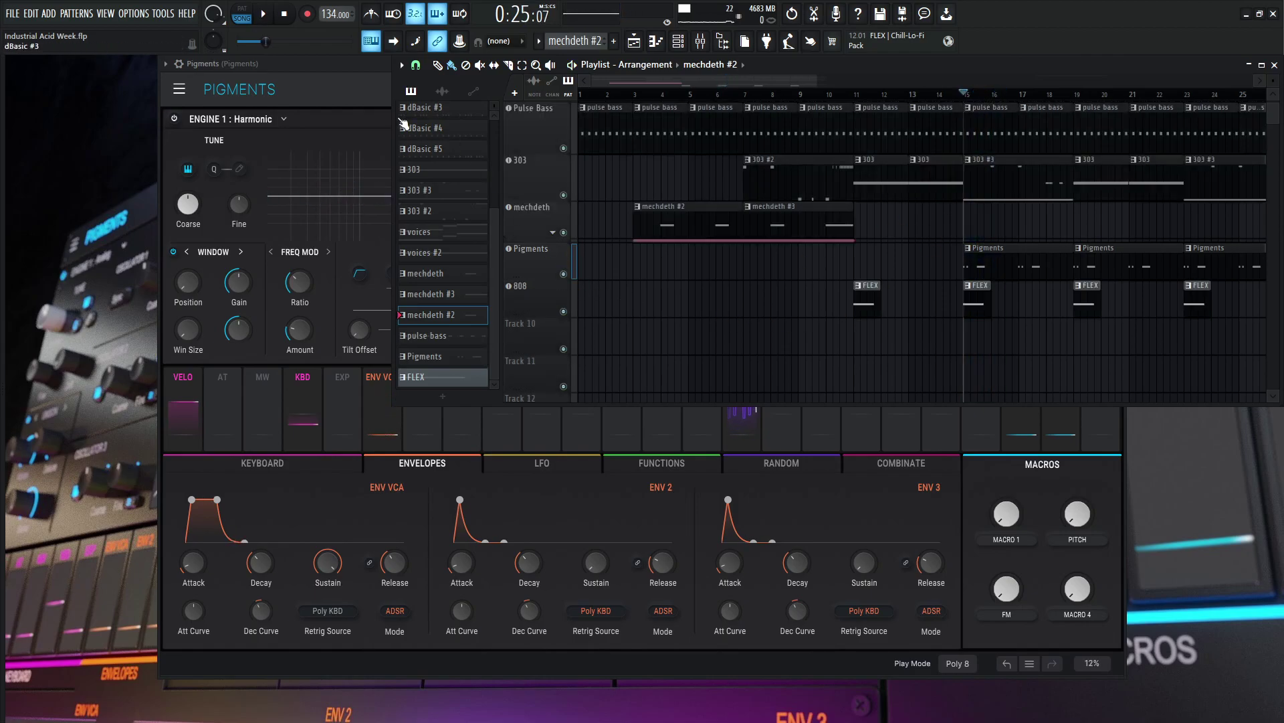
pyautogui.click(374, 110)
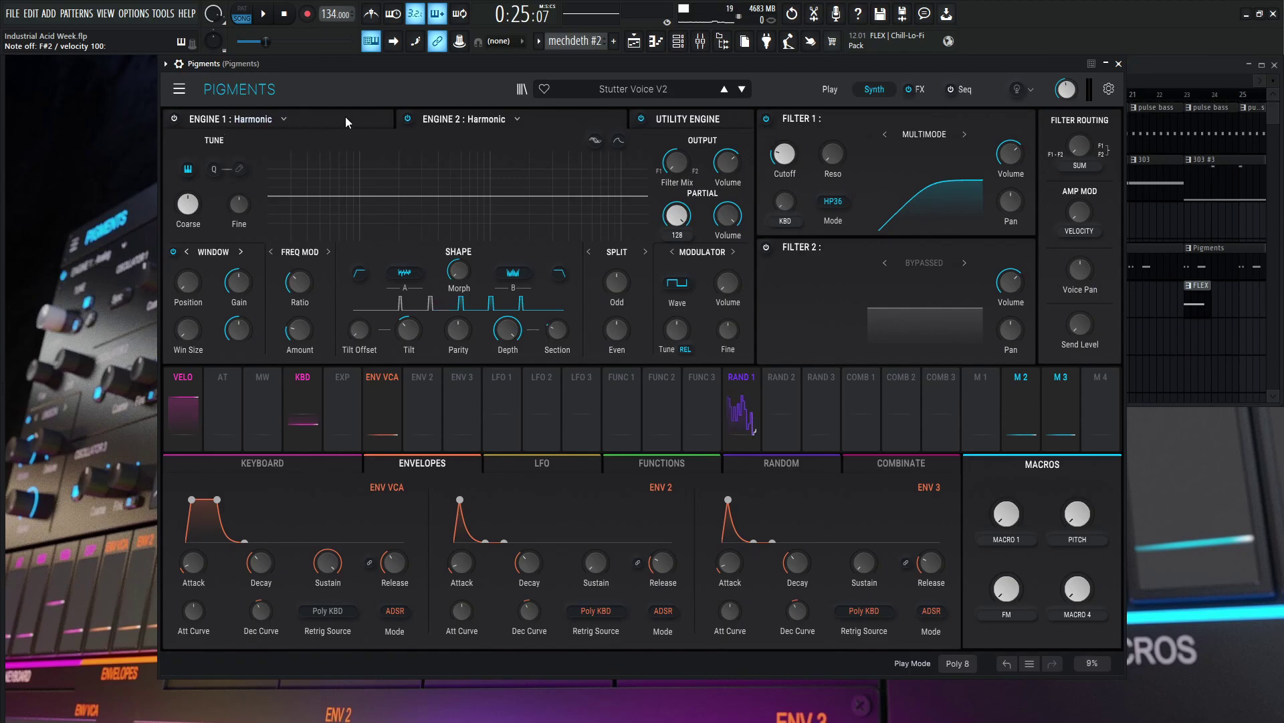
# - Mute Engine 2 then Engine 1 to hear each engine alone, reactivating both
pyautogui.click(410, 117)
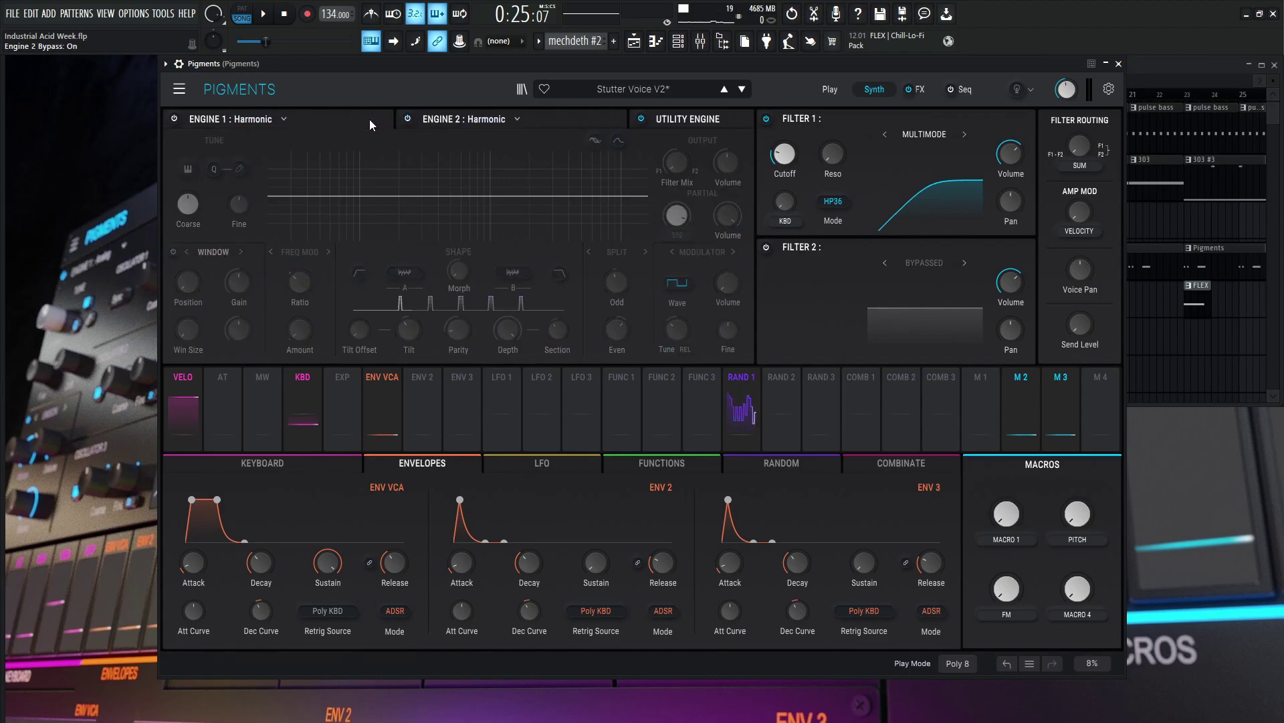
pyautogui.click(176, 118)
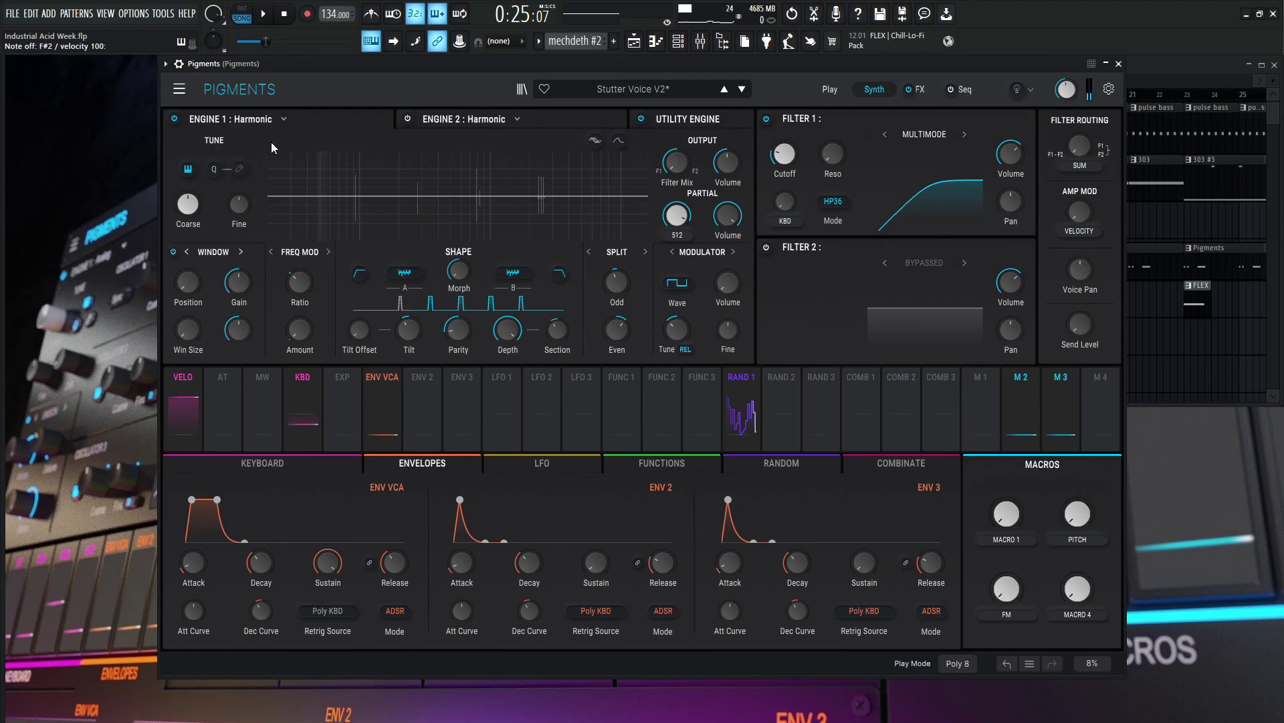
pyautogui.click(174, 118)
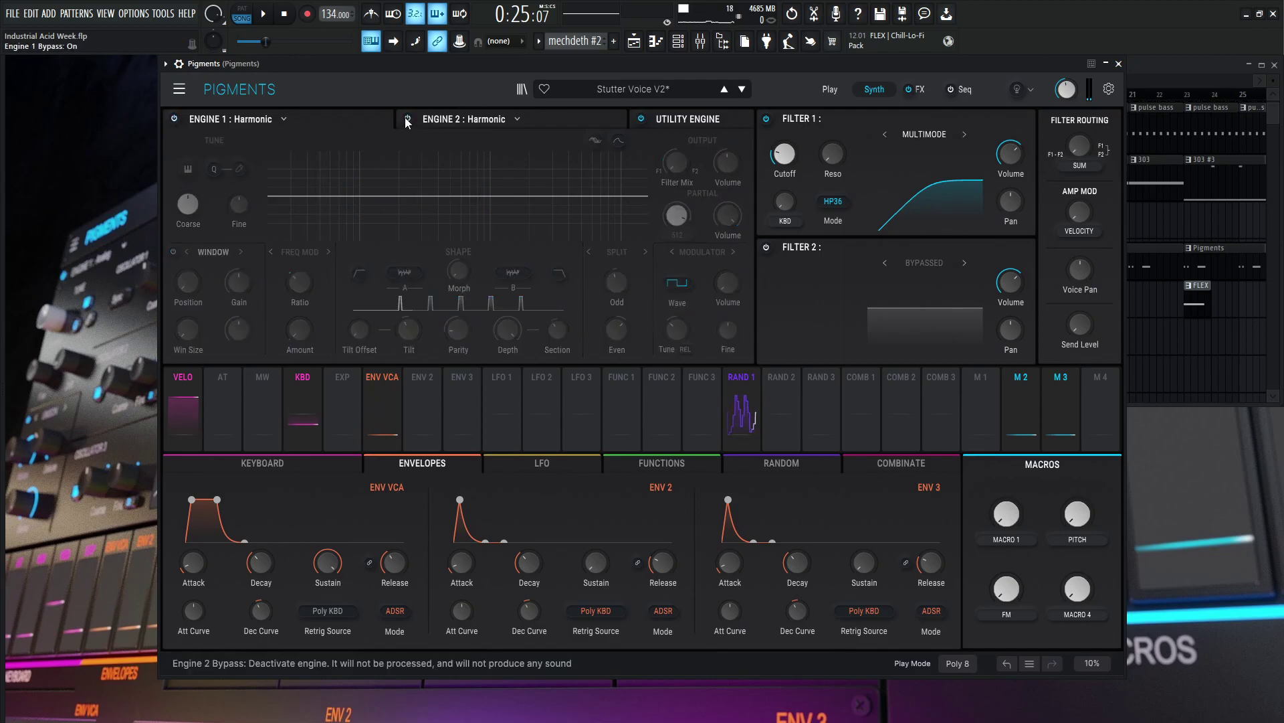
pyautogui.click(561, 119)
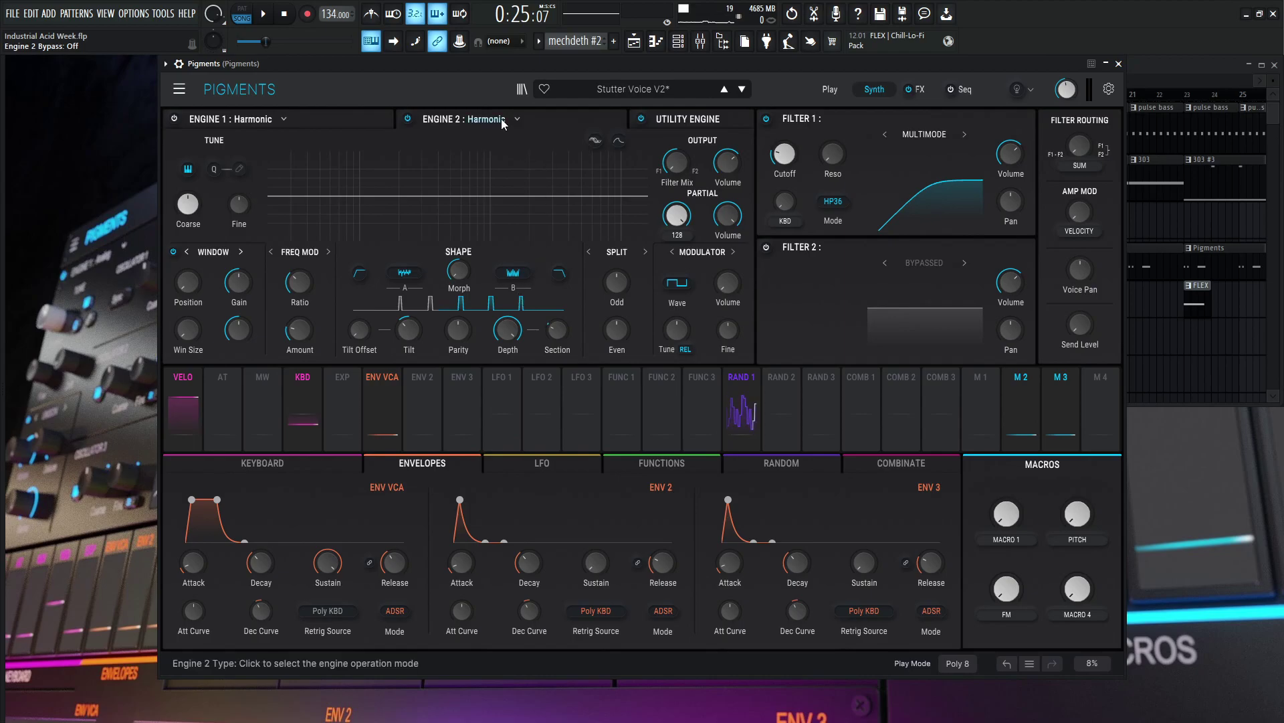
# - Check Pigments' mixer level and compare the patch with FX A bypassed and re-enabled
pyautogui.press('F9')
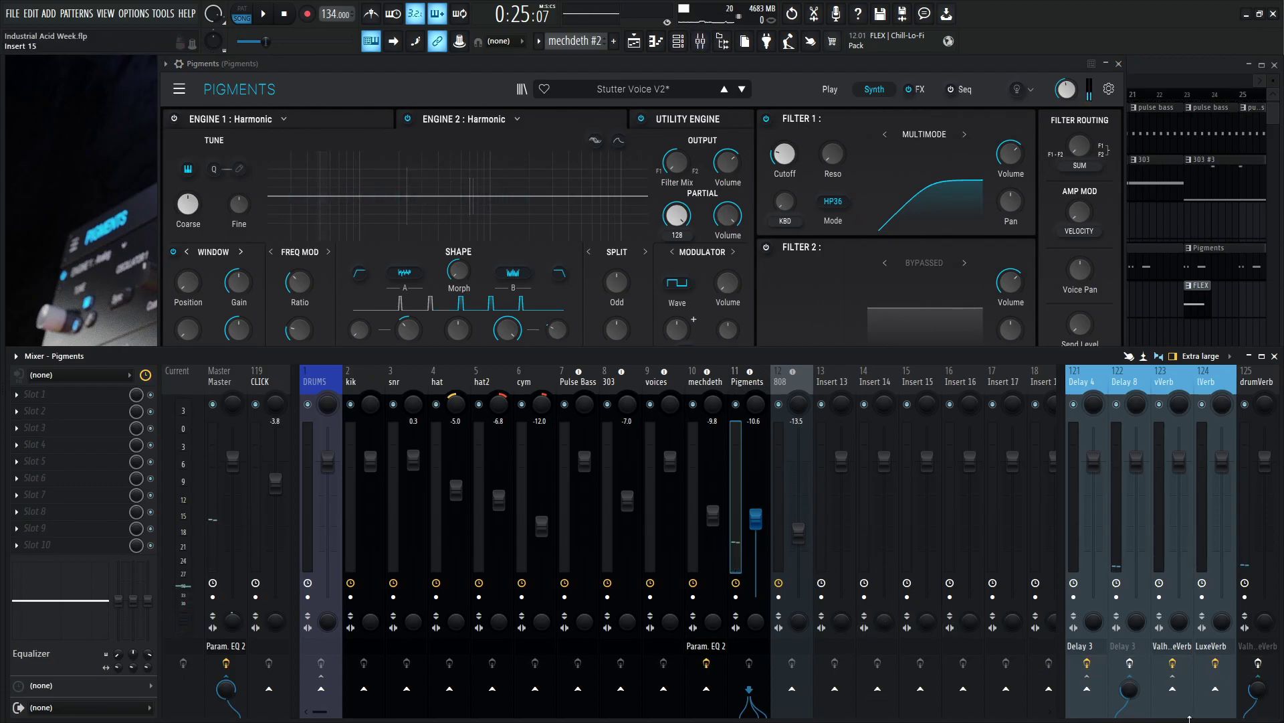
pyautogui.press('F9')
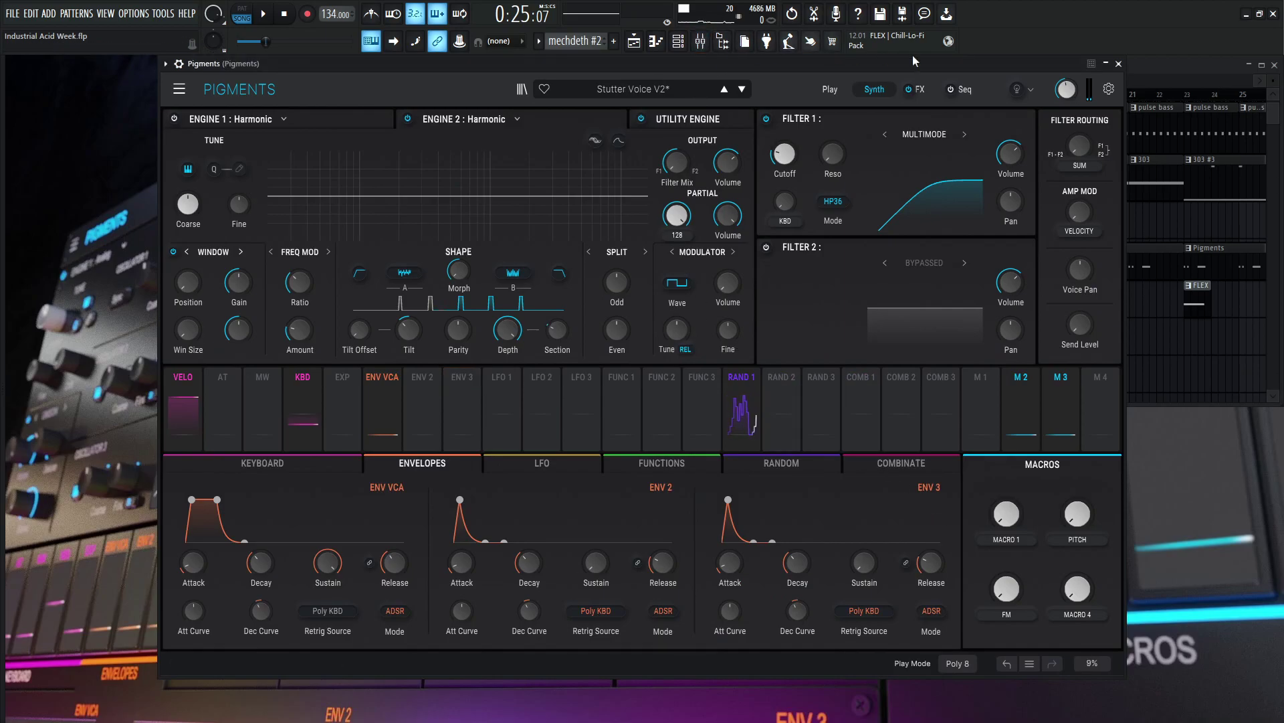
pyautogui.click(922, 89)
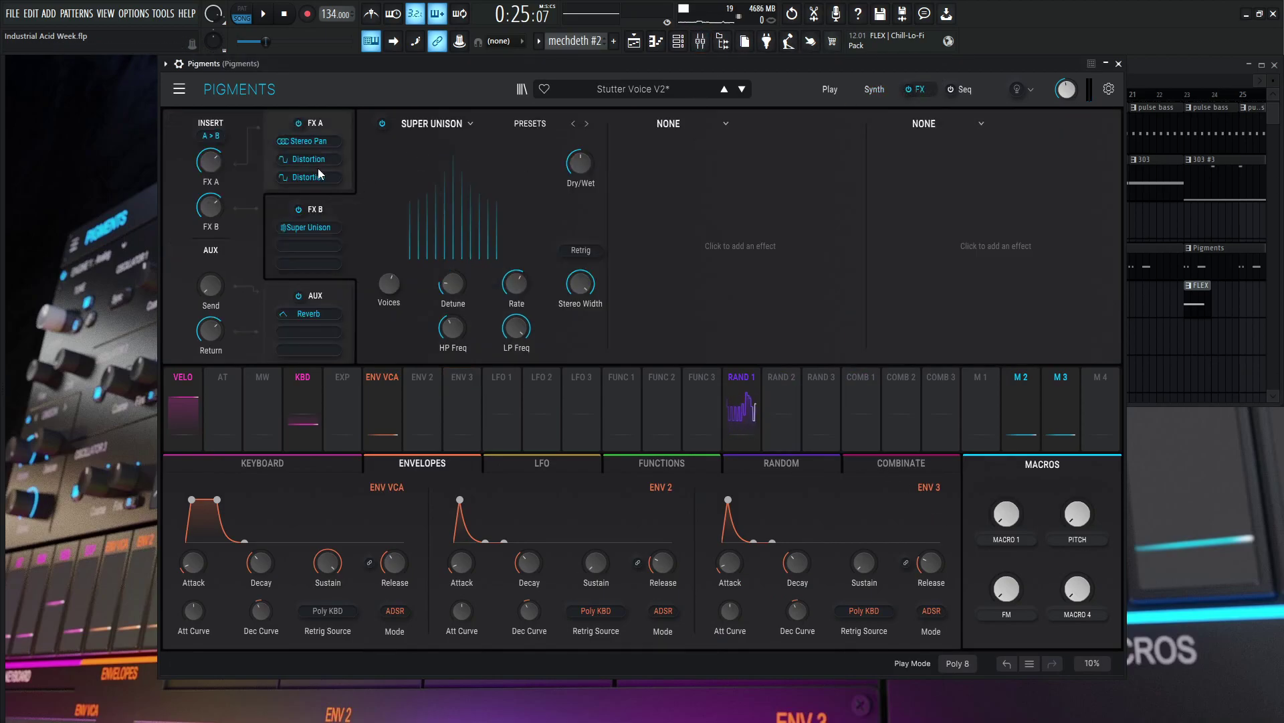
pyautogui.click(342, 126)
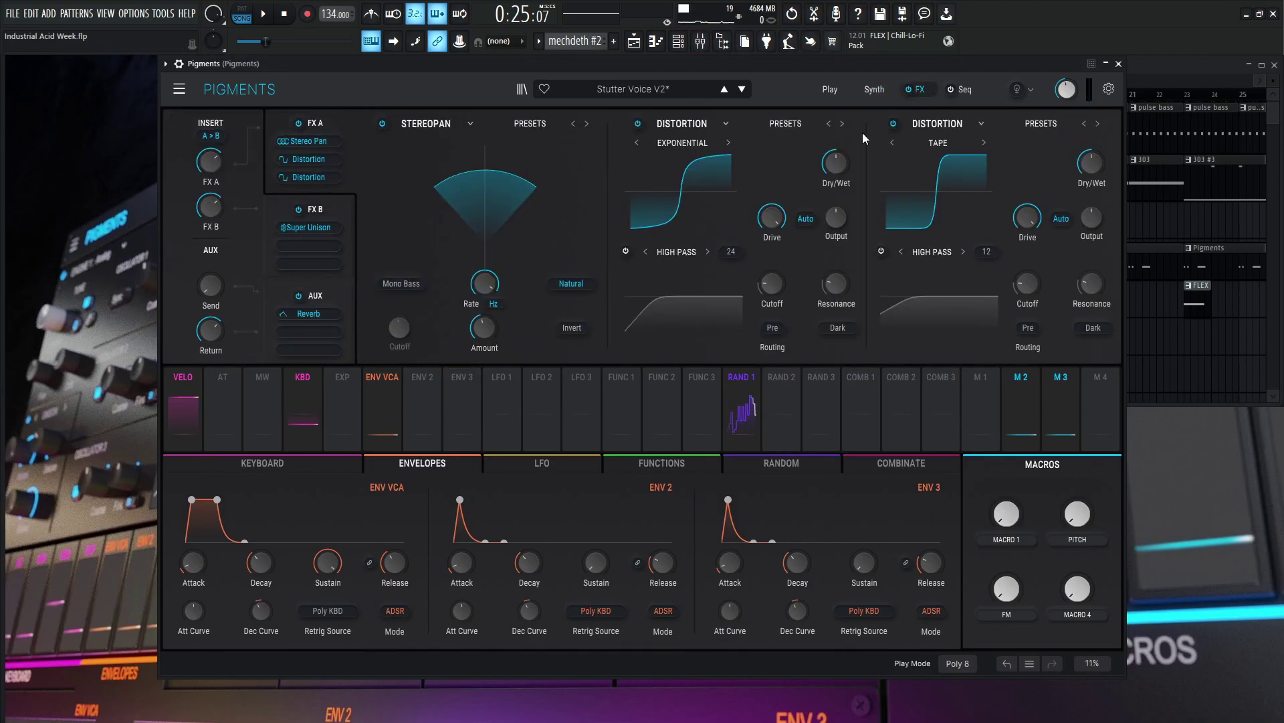
pyautogui.click(909, 91)
pyautogui.click(909, 91)
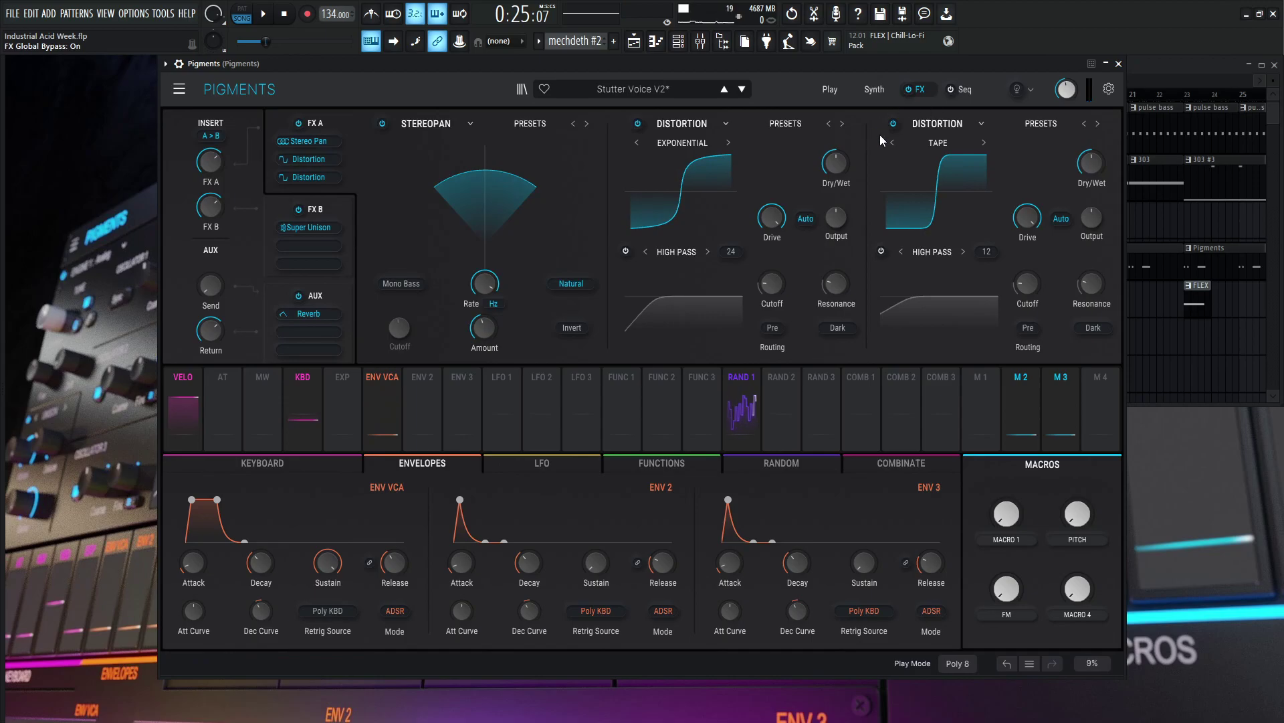
pyautogui.click(875, 91)
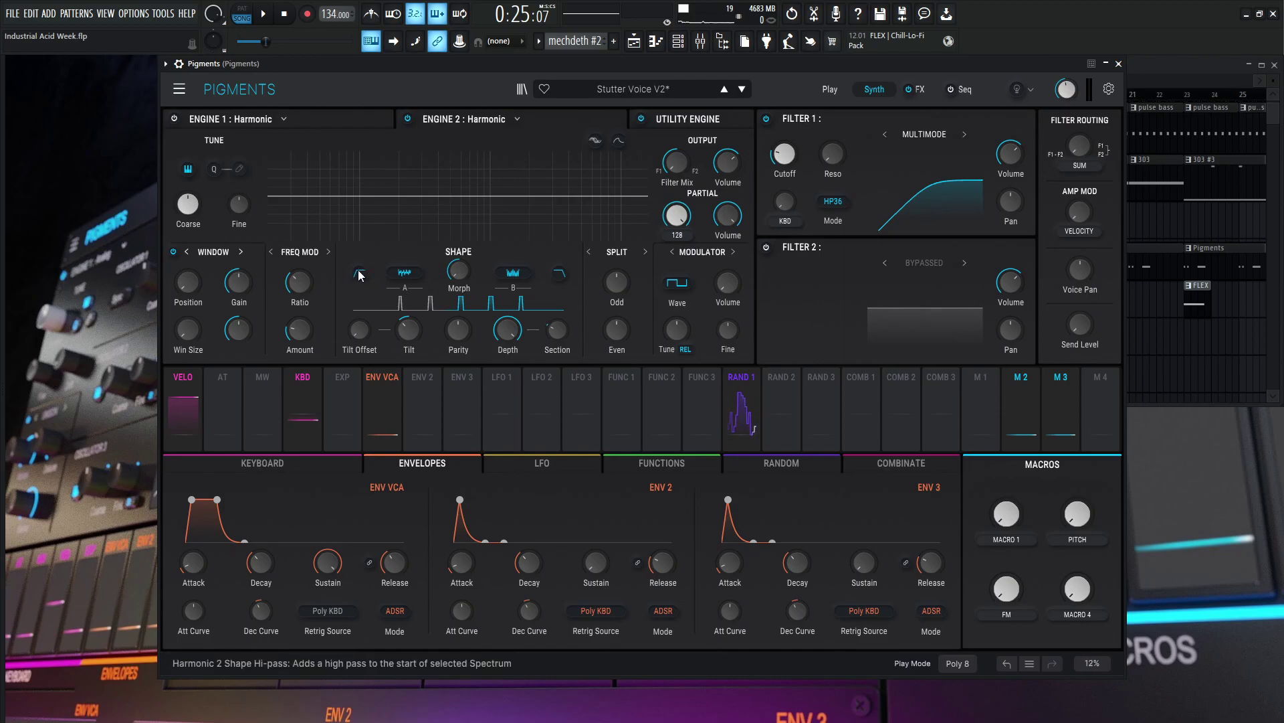
# - Enable Engine 2's spectral high-pass, browse Spectrum A/B shapes, and set Tilt to -0.304
pyautogui.click(561, 278)
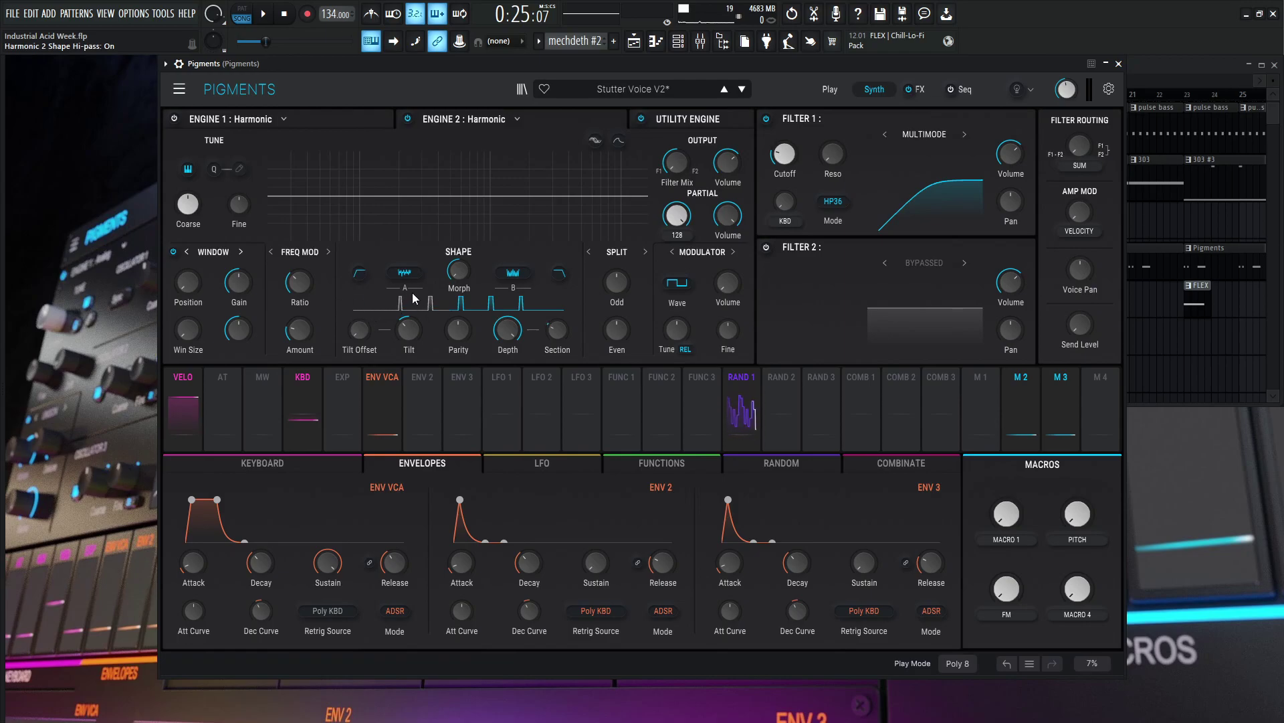
pyautogui.click(404, 273)
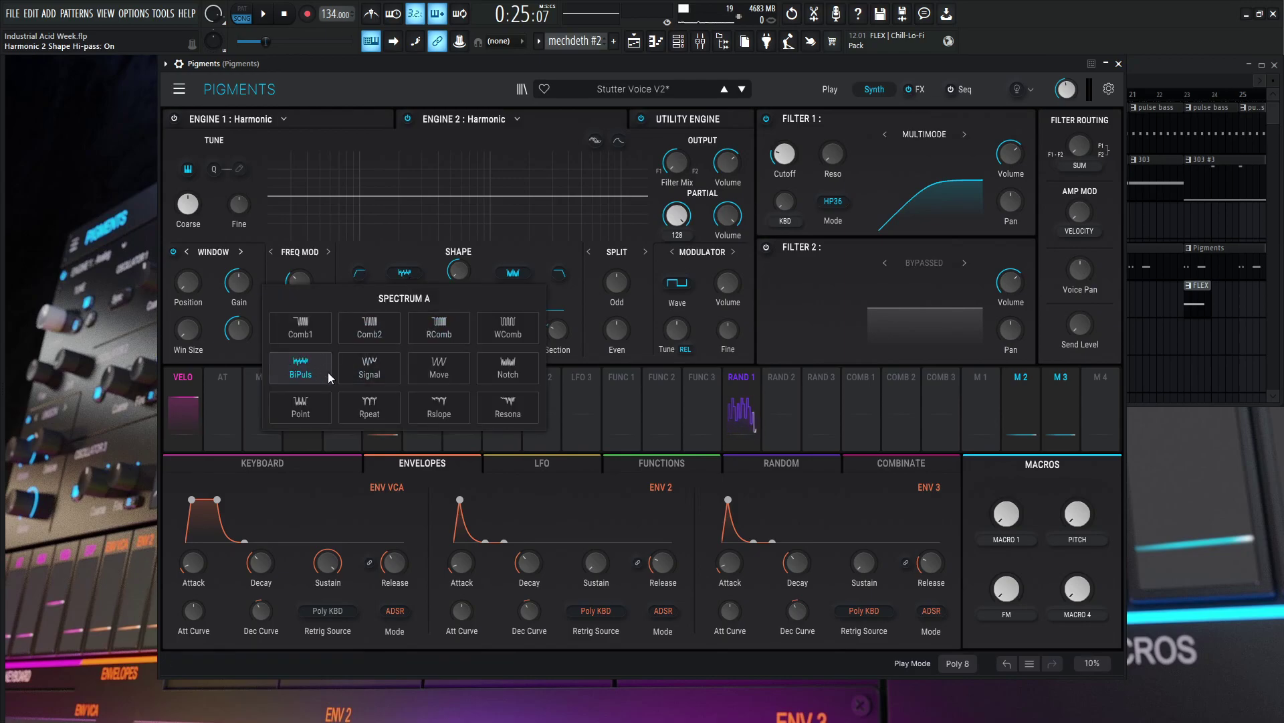
pyautogui.click(535, 251)
pyautogui.click(513, 273)
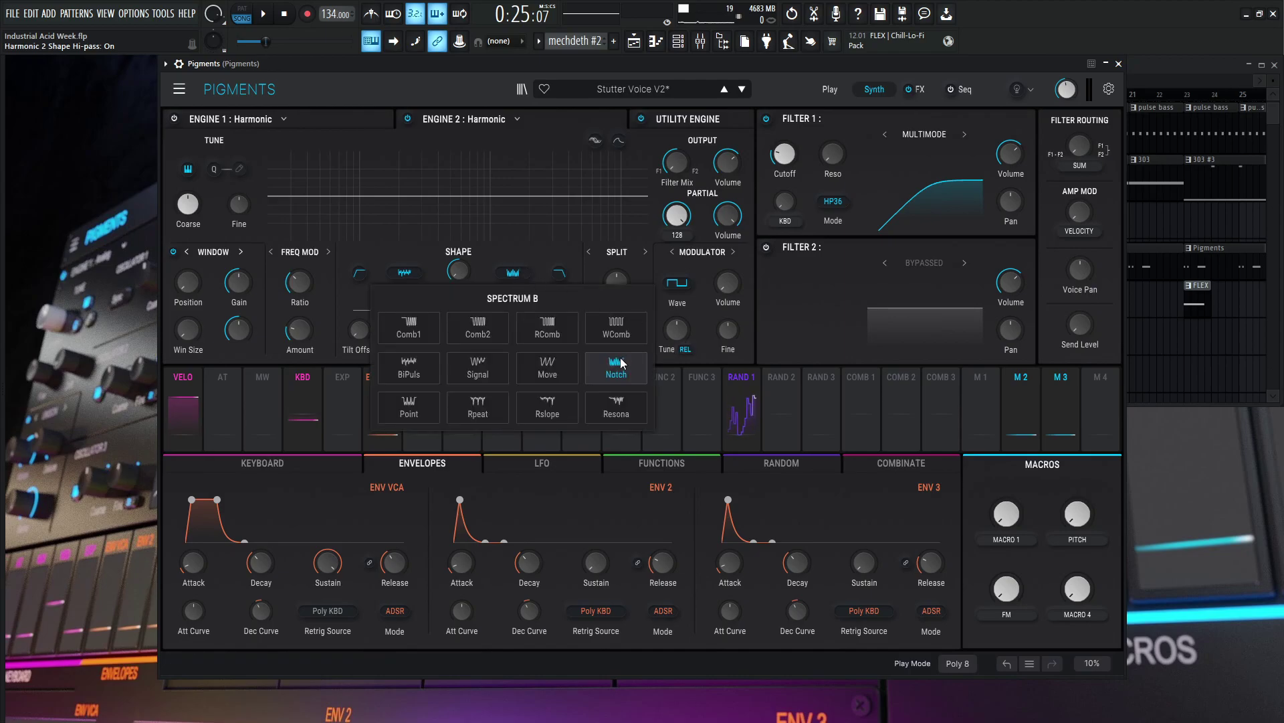
pyautogui.click(570, 251)
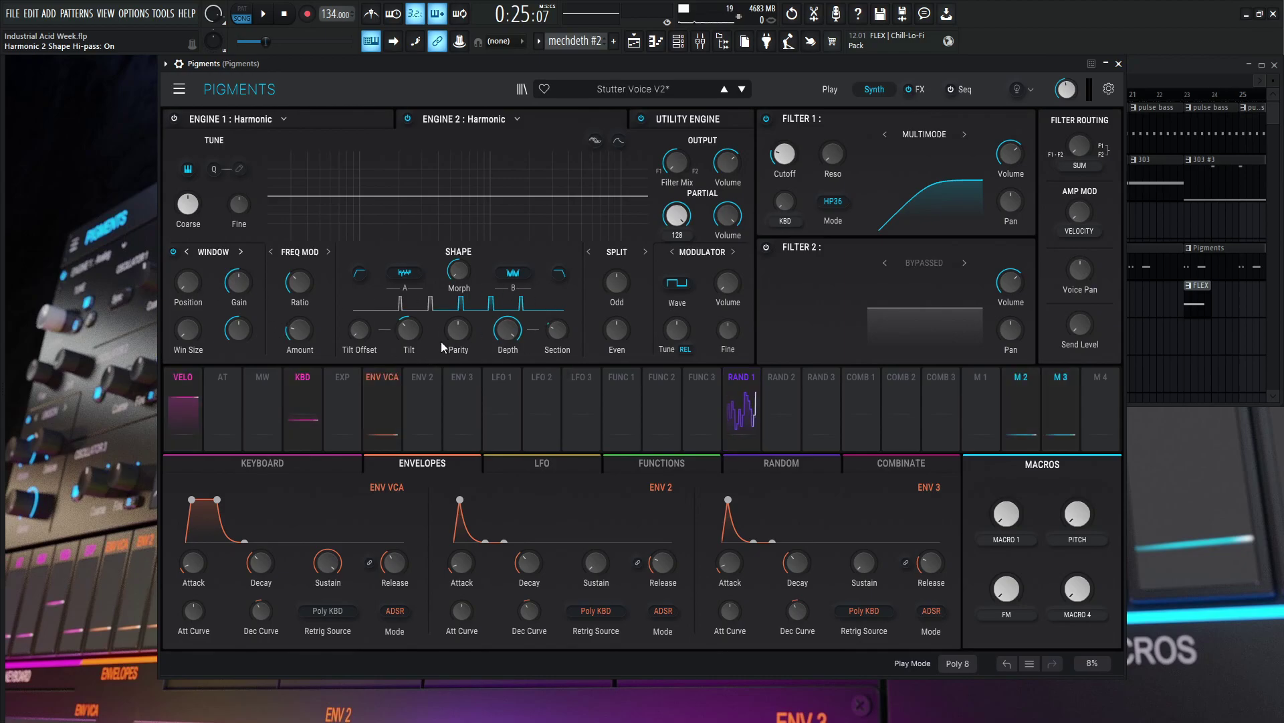
pyautogui.moveTo(408, 328); pyautogui.dragTo(406, 336)
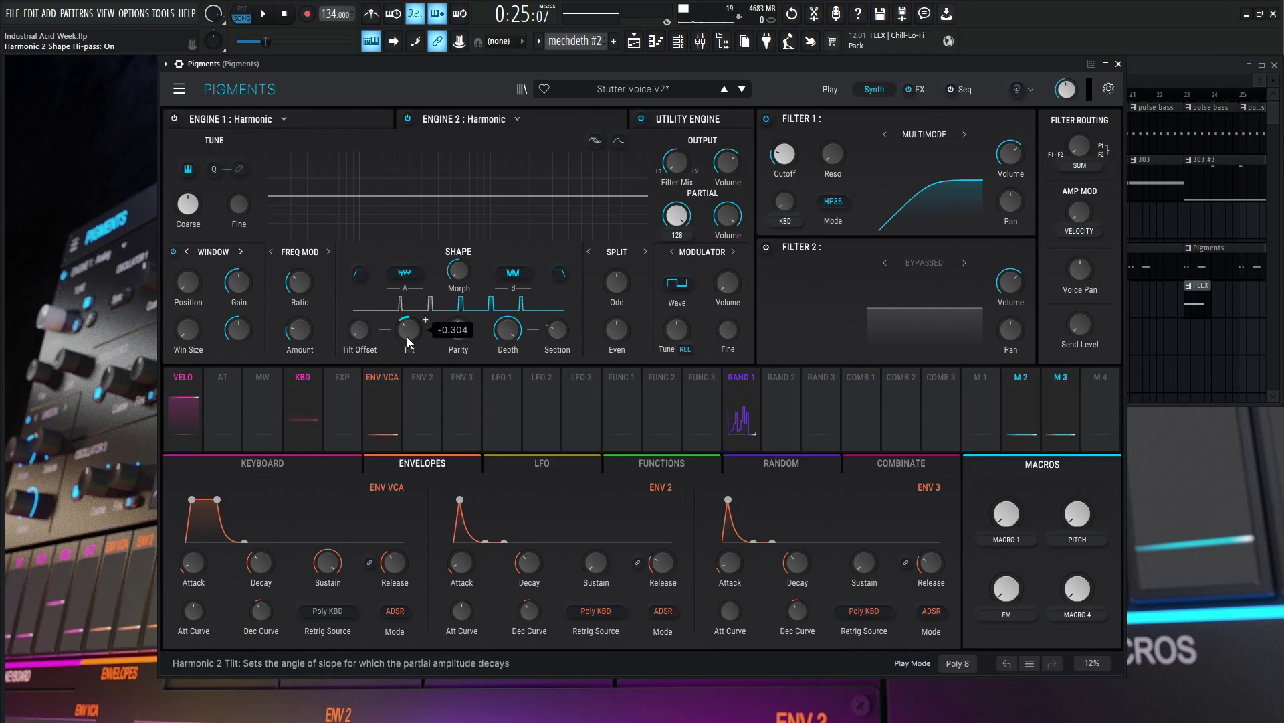
pyautogui.moveTo(451, 332)
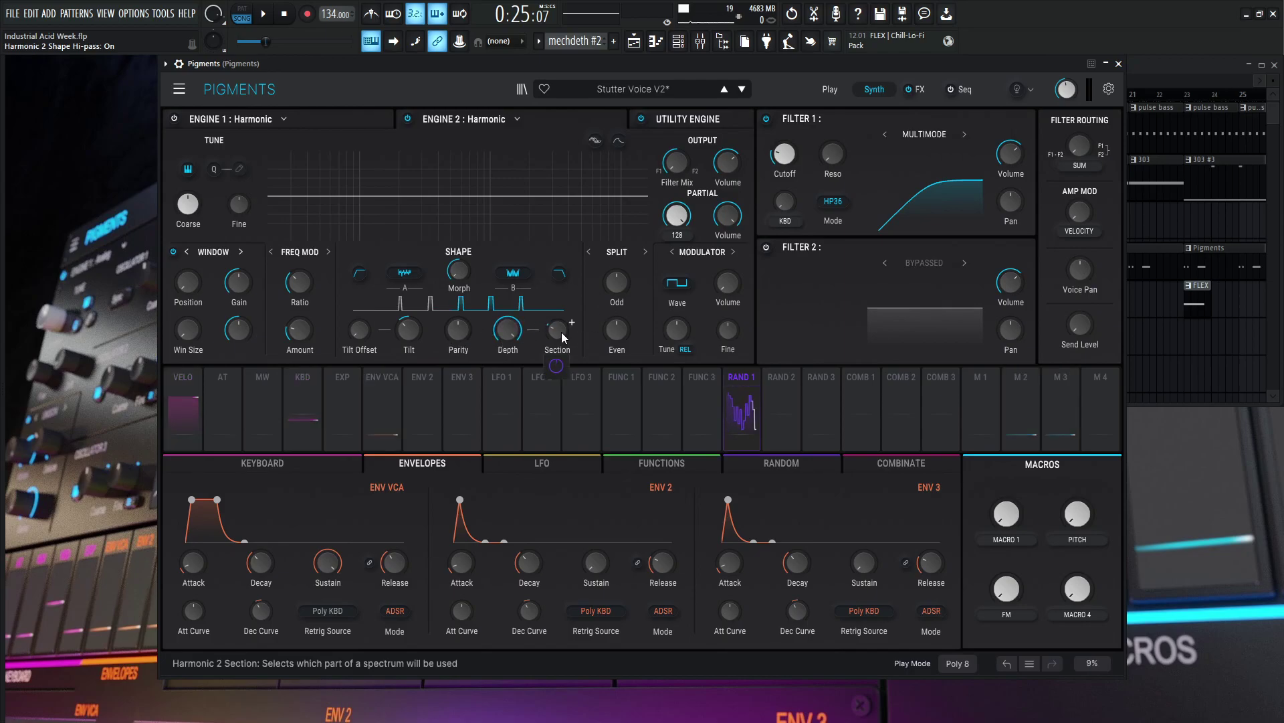
pyautogui.moveTo(561, 332)
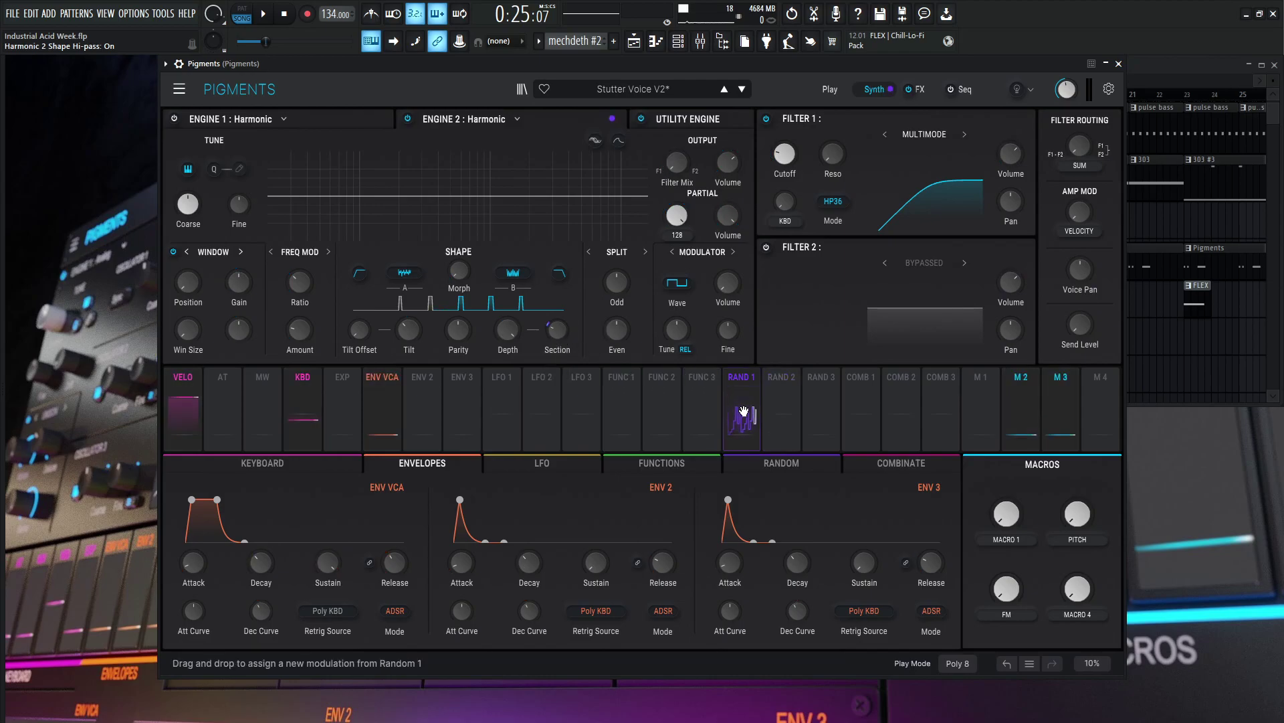
# - Inspect Random 1's routing to Engine 2's H02 Spectrum Section at 0.06, then close it
pyautogui.click(743, 381)
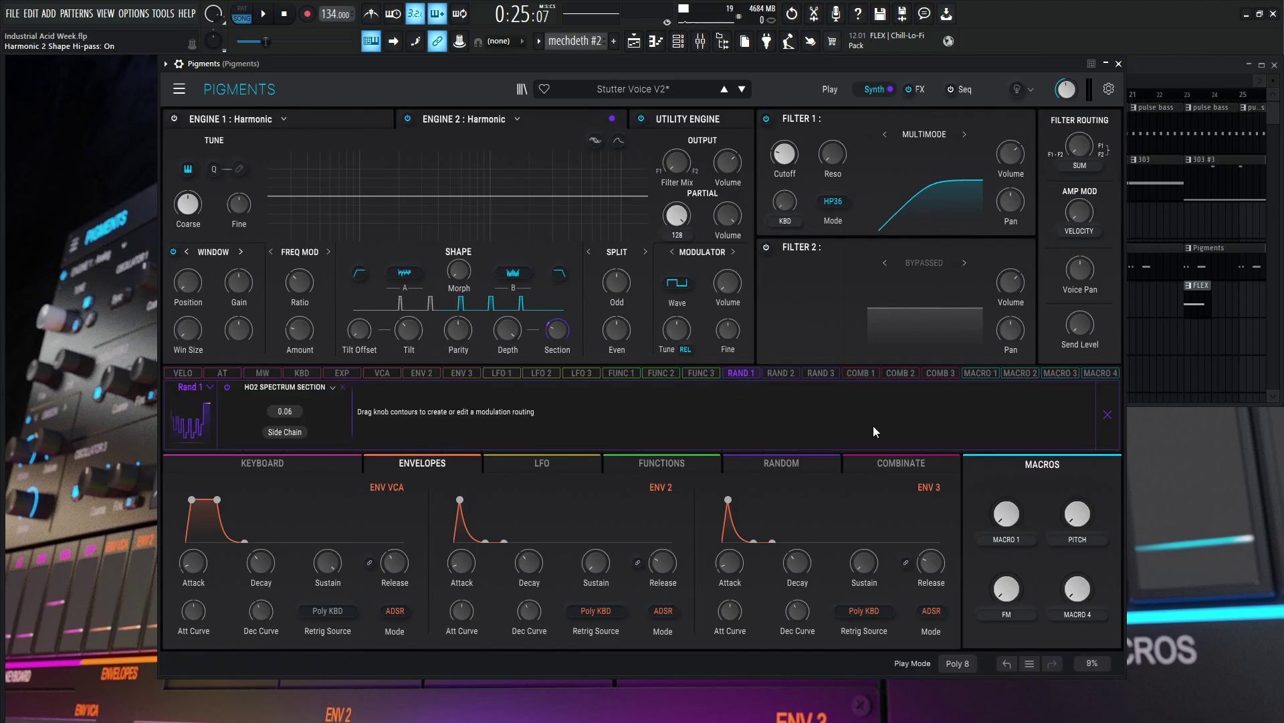
pyautogui.click(1107, 416)
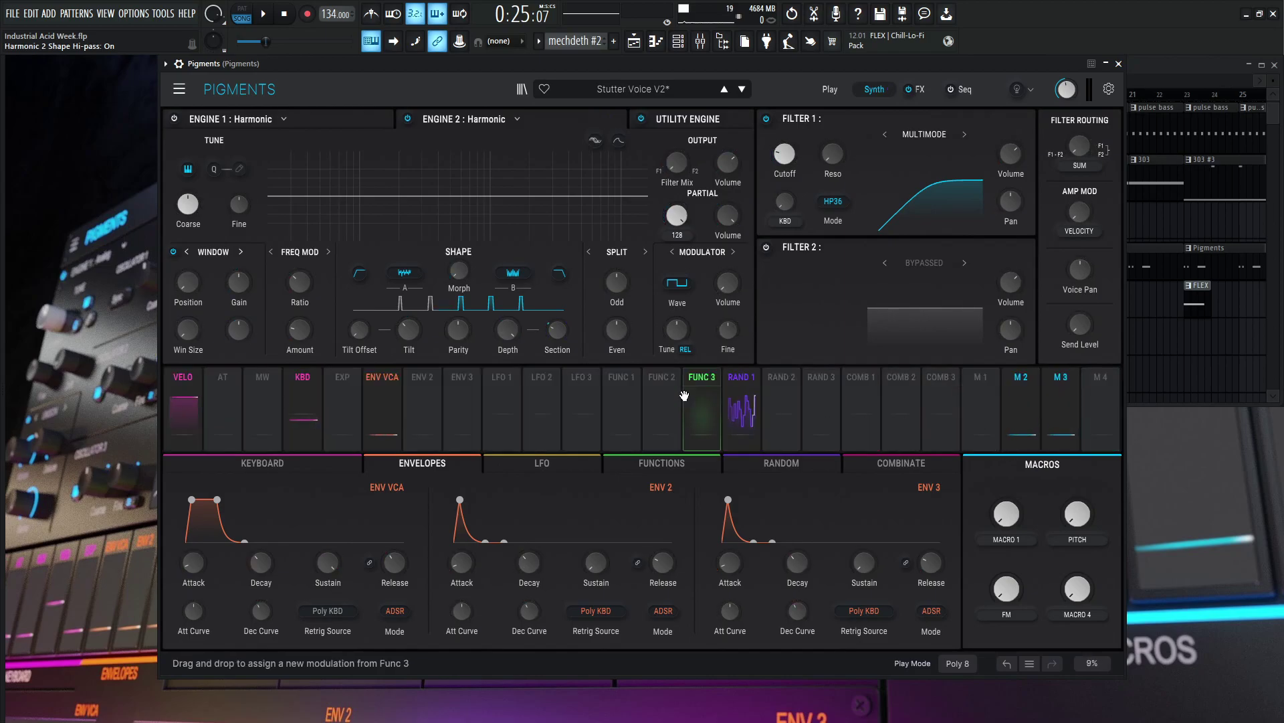
pyautogui.click(744, 379)
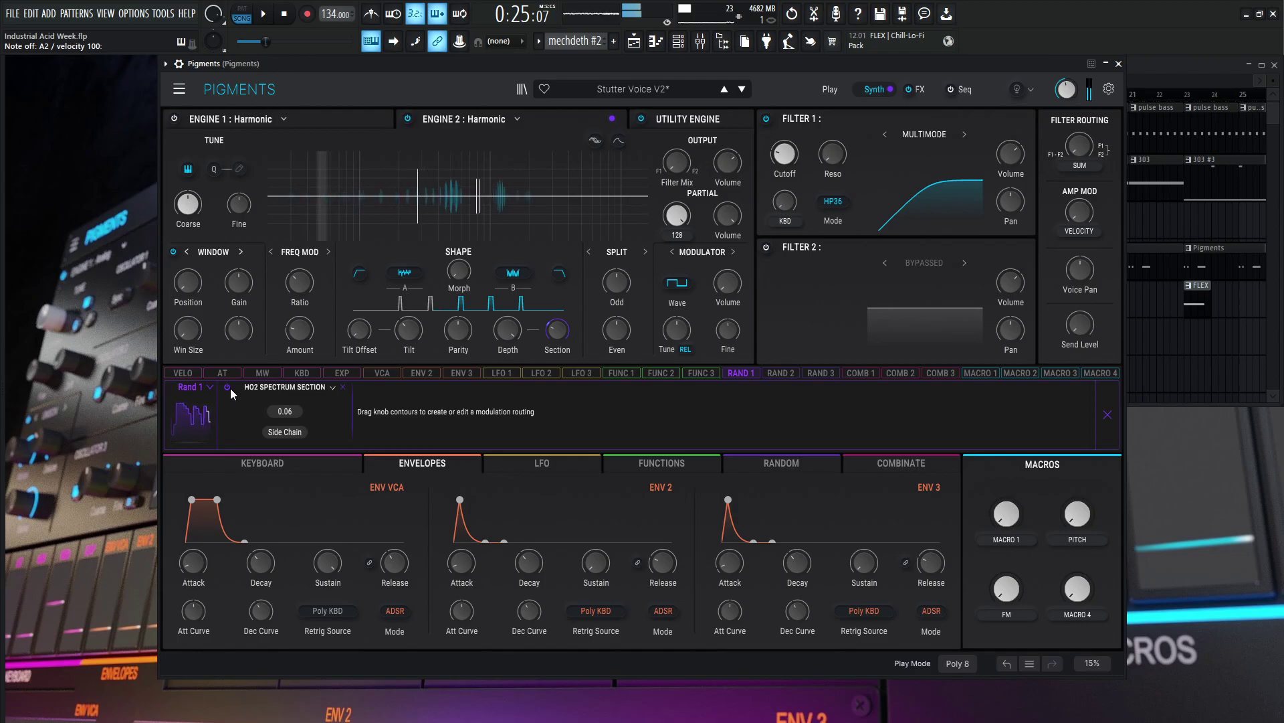
pyautogui.click(1114, 432)
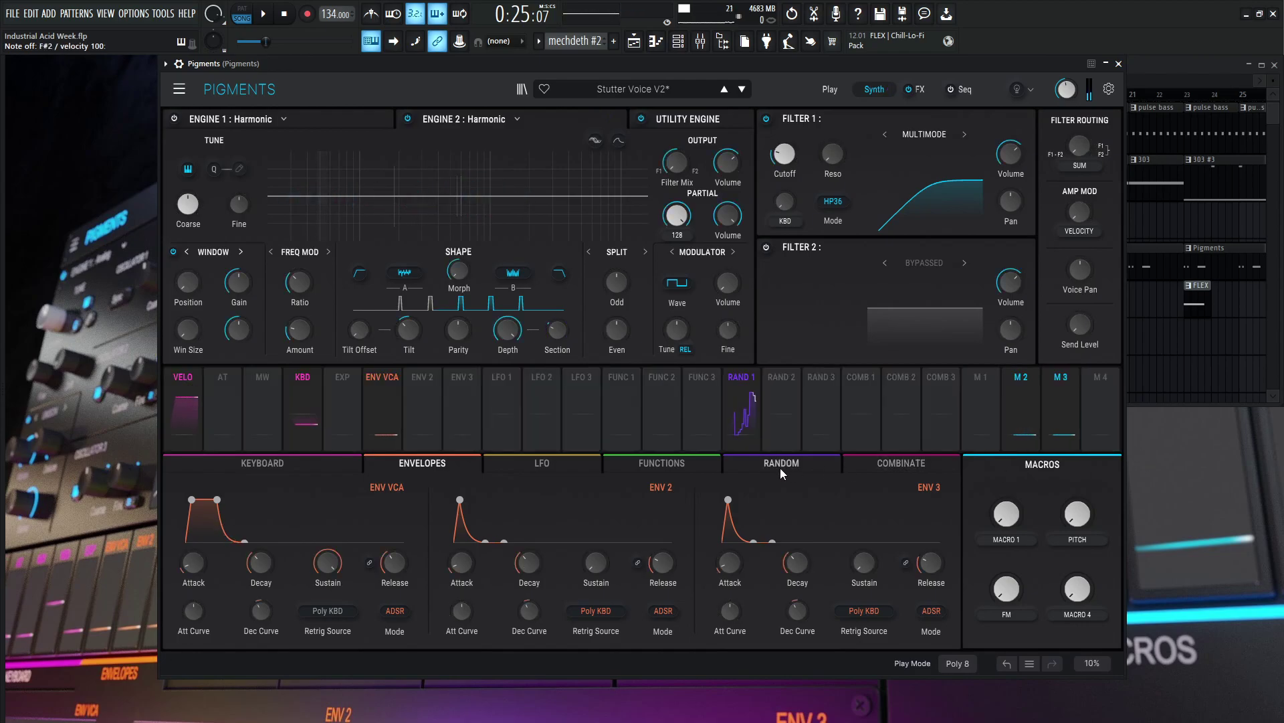
# - Route Random 1 onto Engine 2's Section knob at 0.06 and audition an F#2 note
pyautogui.click(781, 463)
pyautogui.moveTo(747, 406); pyautogui.dragTo(316, 627)
pyautogui.moveTo(527, 393); pyautogui.dragTo(564, 336)
pyautogui.moveTo(558, 367)
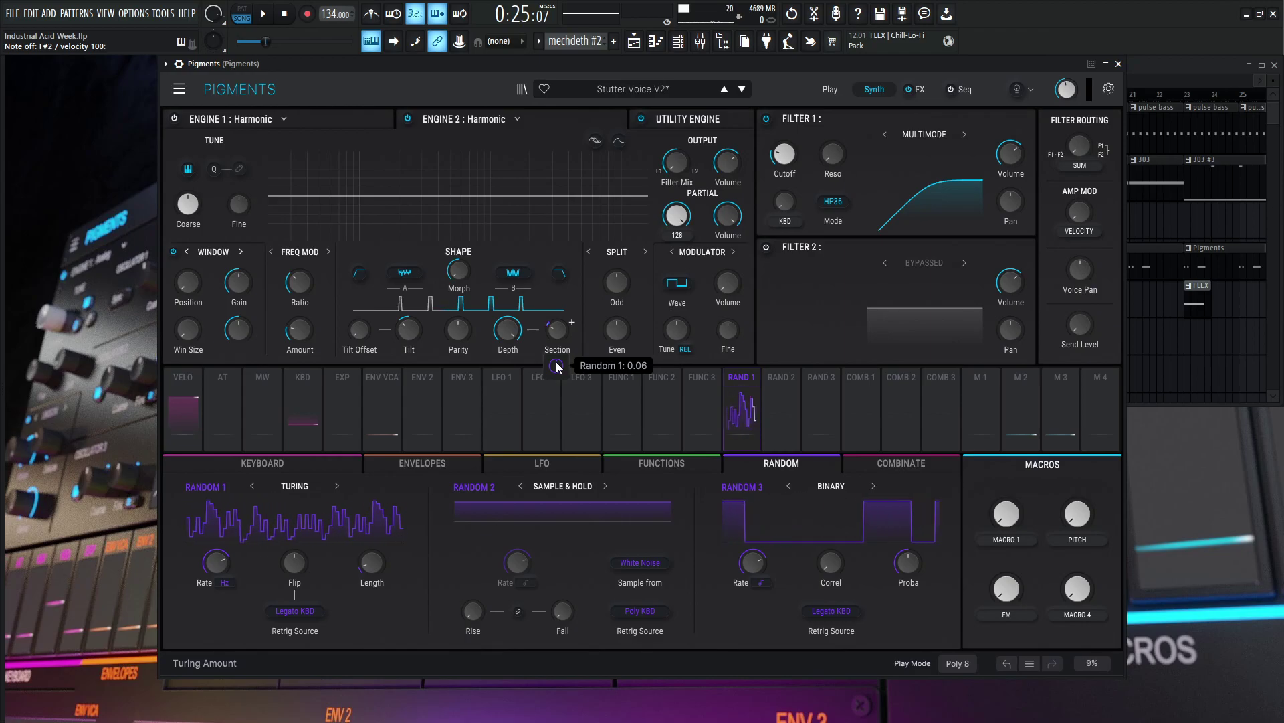
pyautogui.press('g')
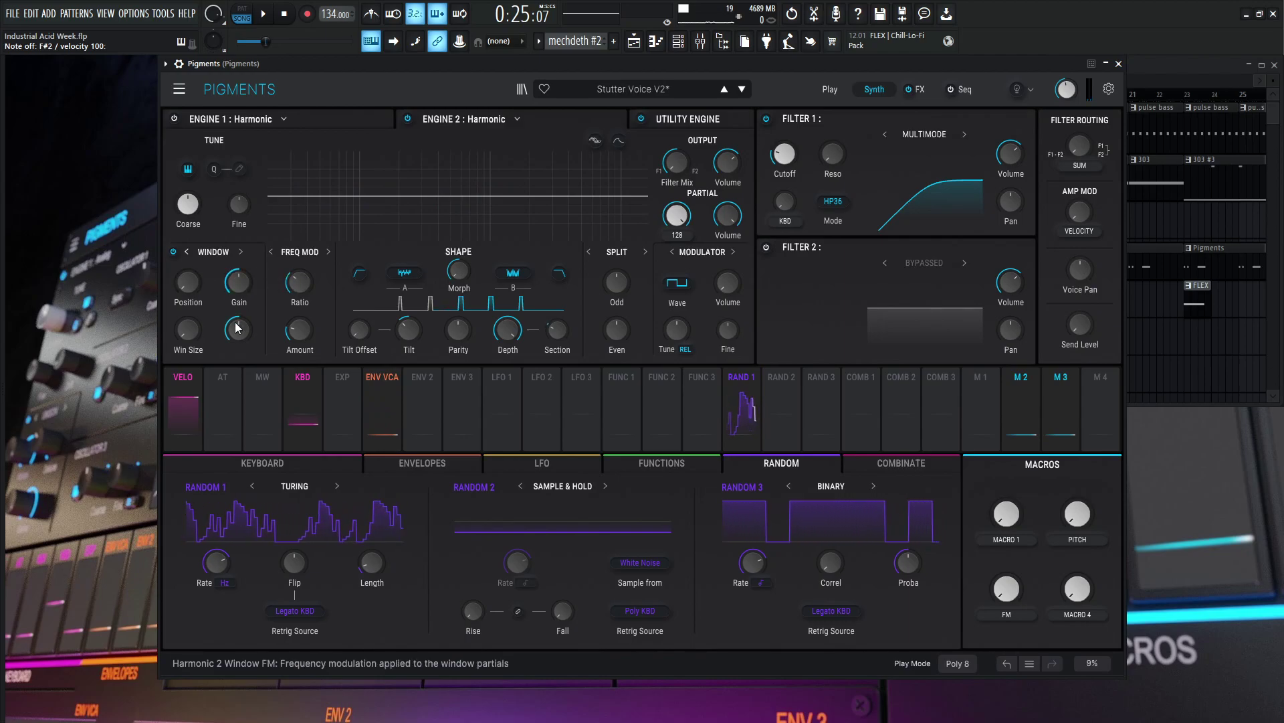
pyautogui.moveTo(240, 340)
pyautogui.moveTo(190, 332)
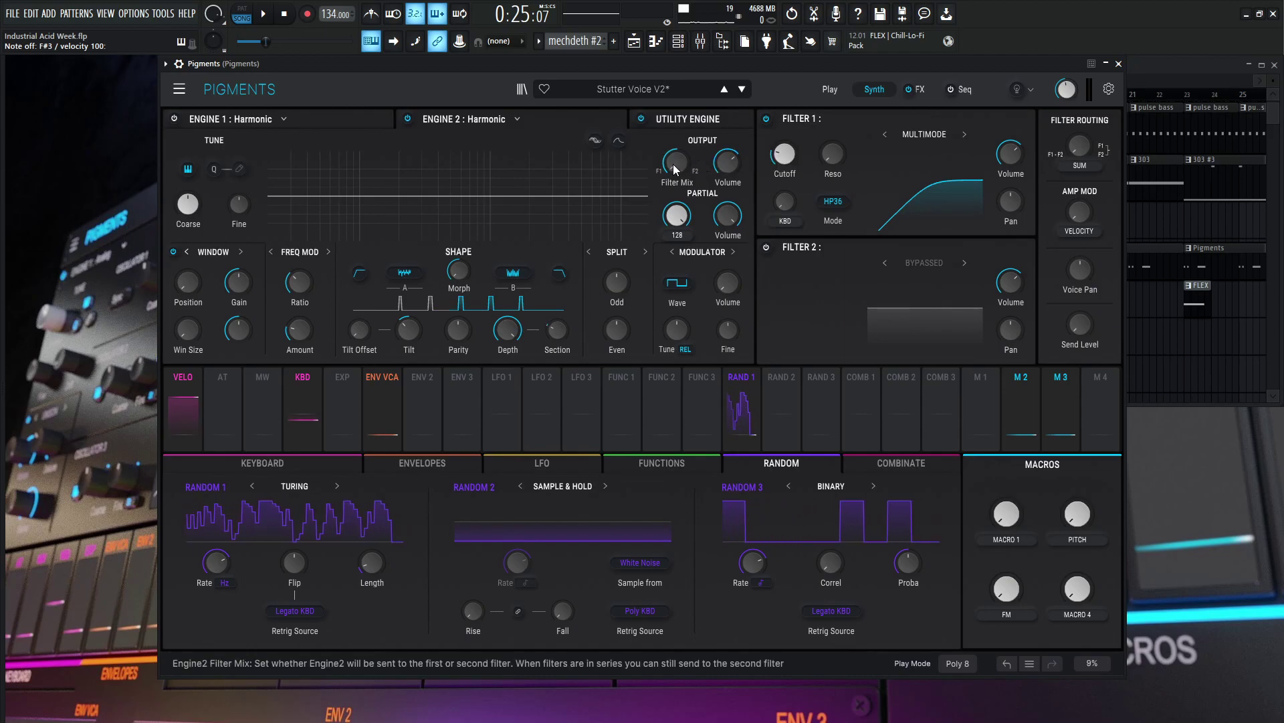
# - Bypass Engine 2 briefly, re-enable it, and review Engine 1's harmonic Shape and Split knobs
pyautogui.click(408, 119)
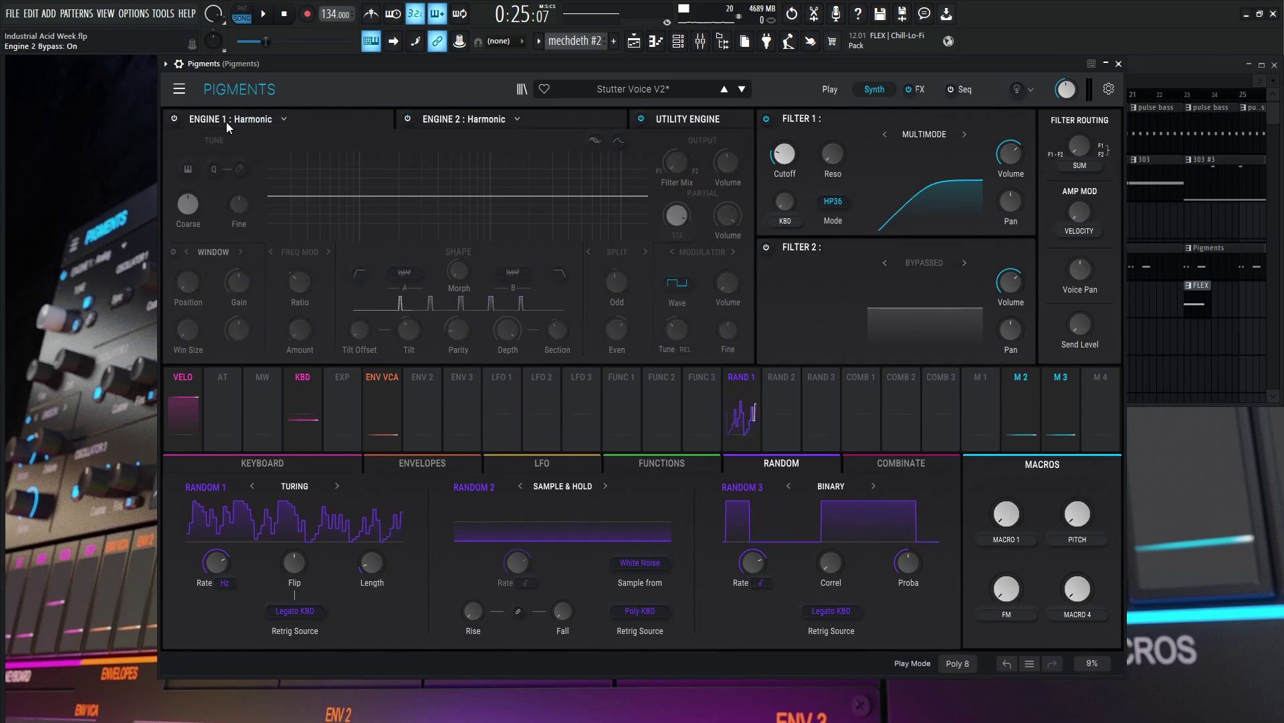
pyautogui.click(173, 119)
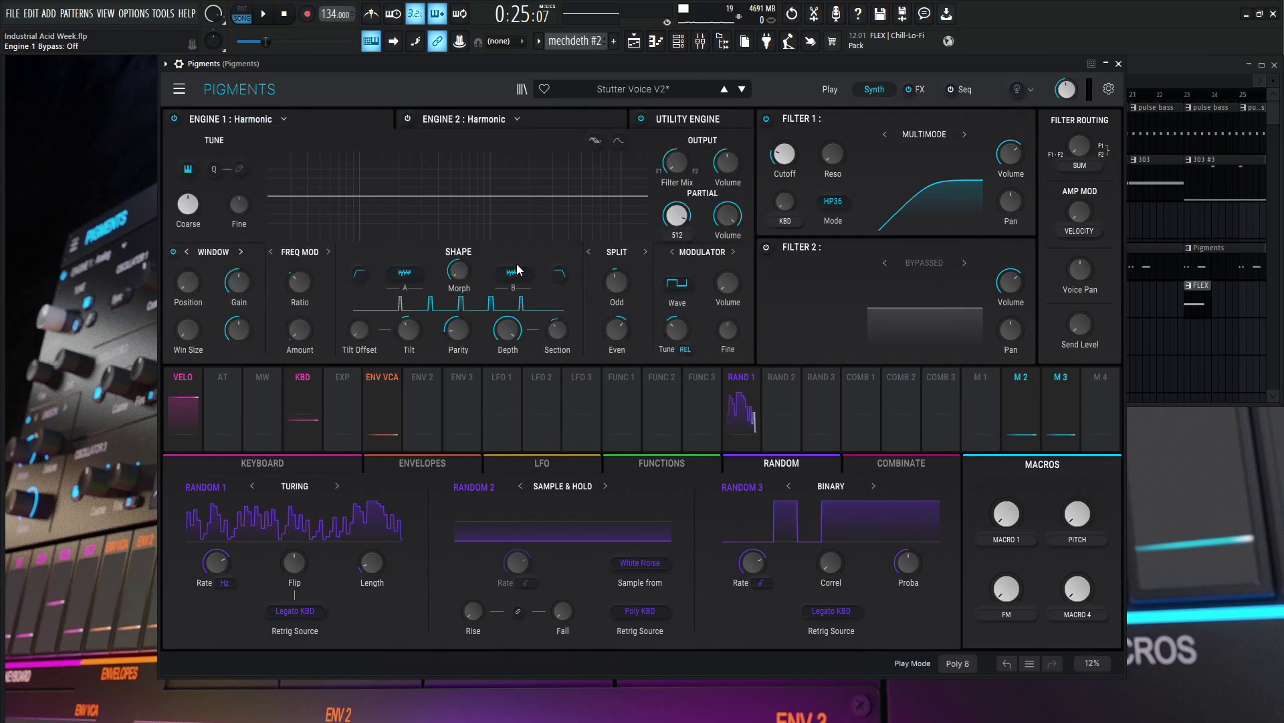
pyautogui.click(550, 123)
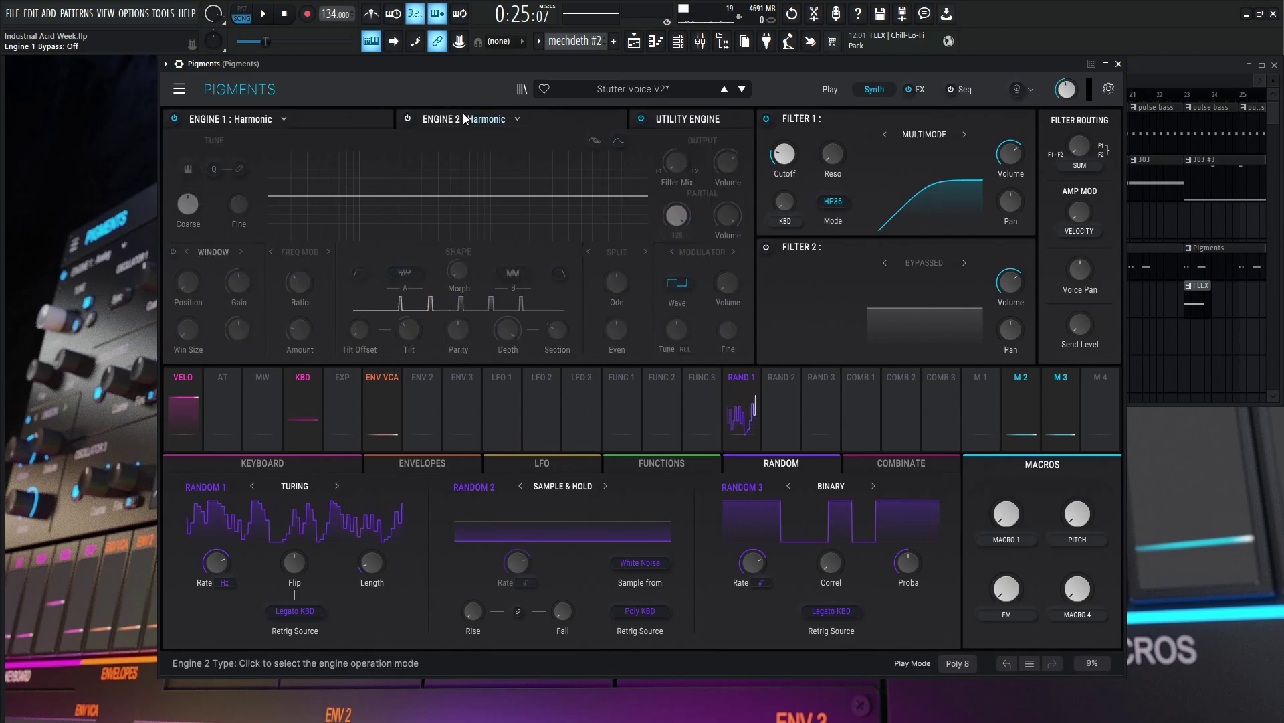
pyautogui.click(409, 119)
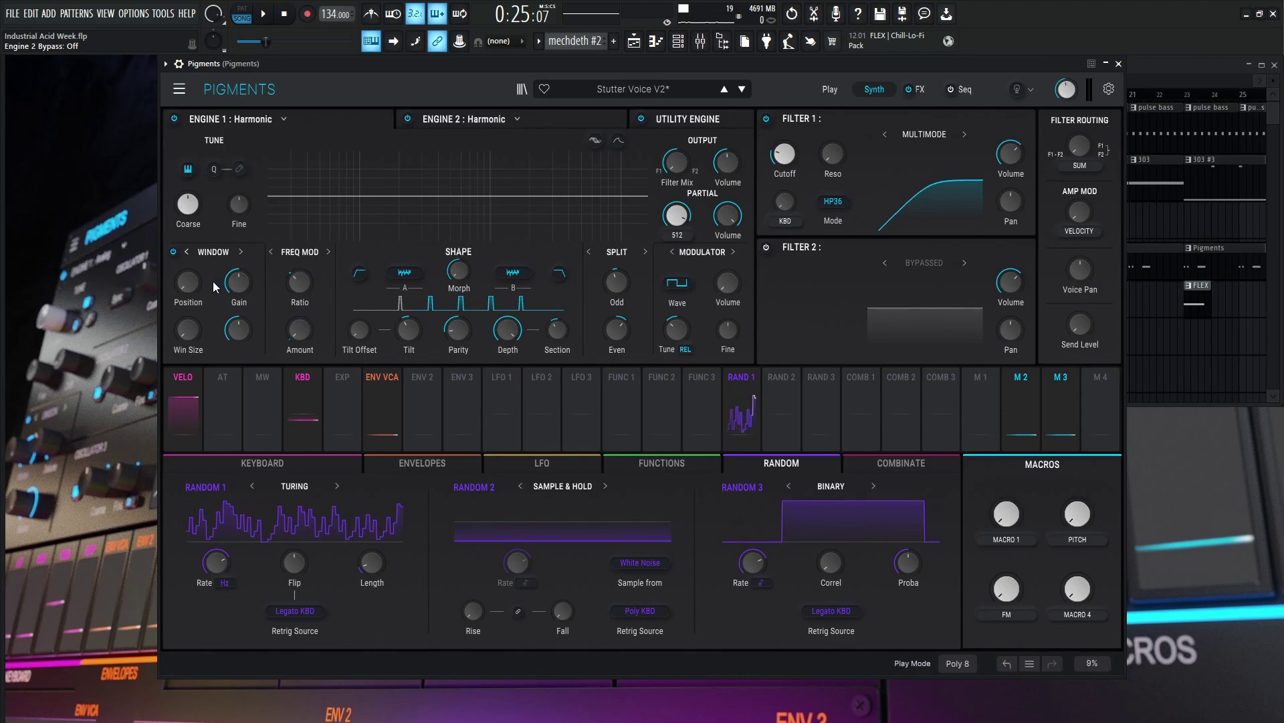
pyautogui.moveTo(241, 289)
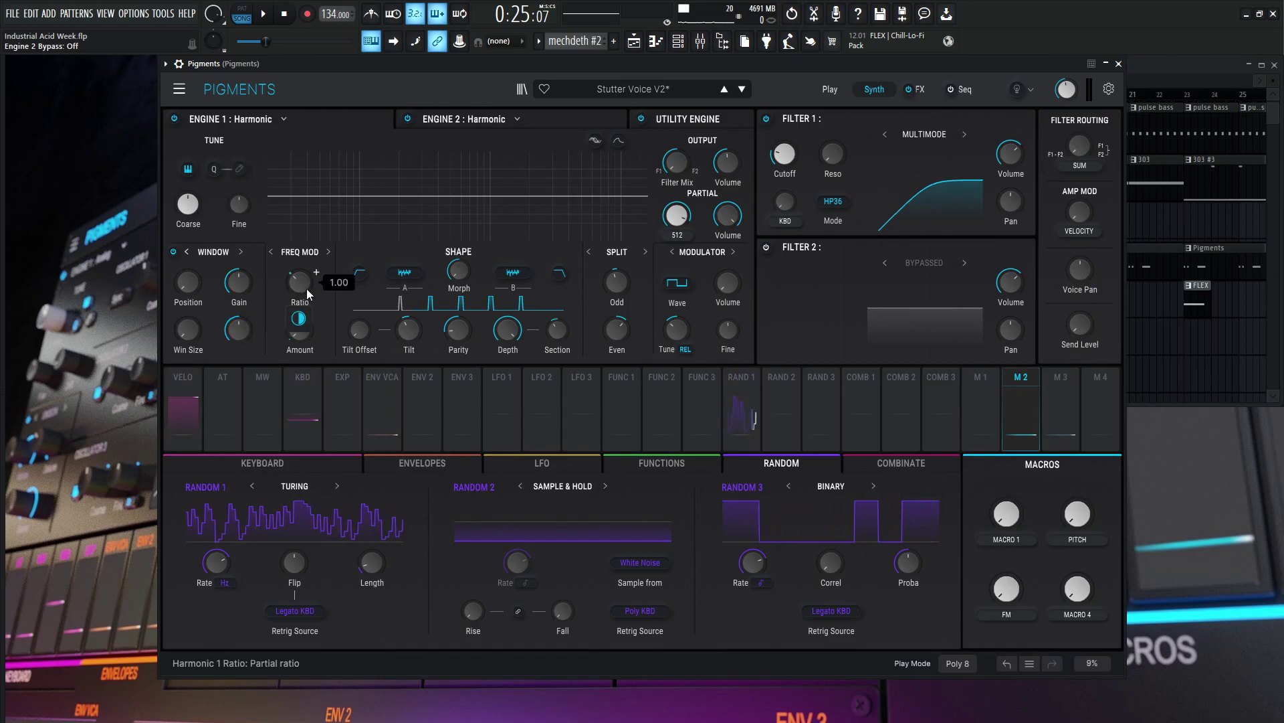
pyautogui.moveTo(301, 336)
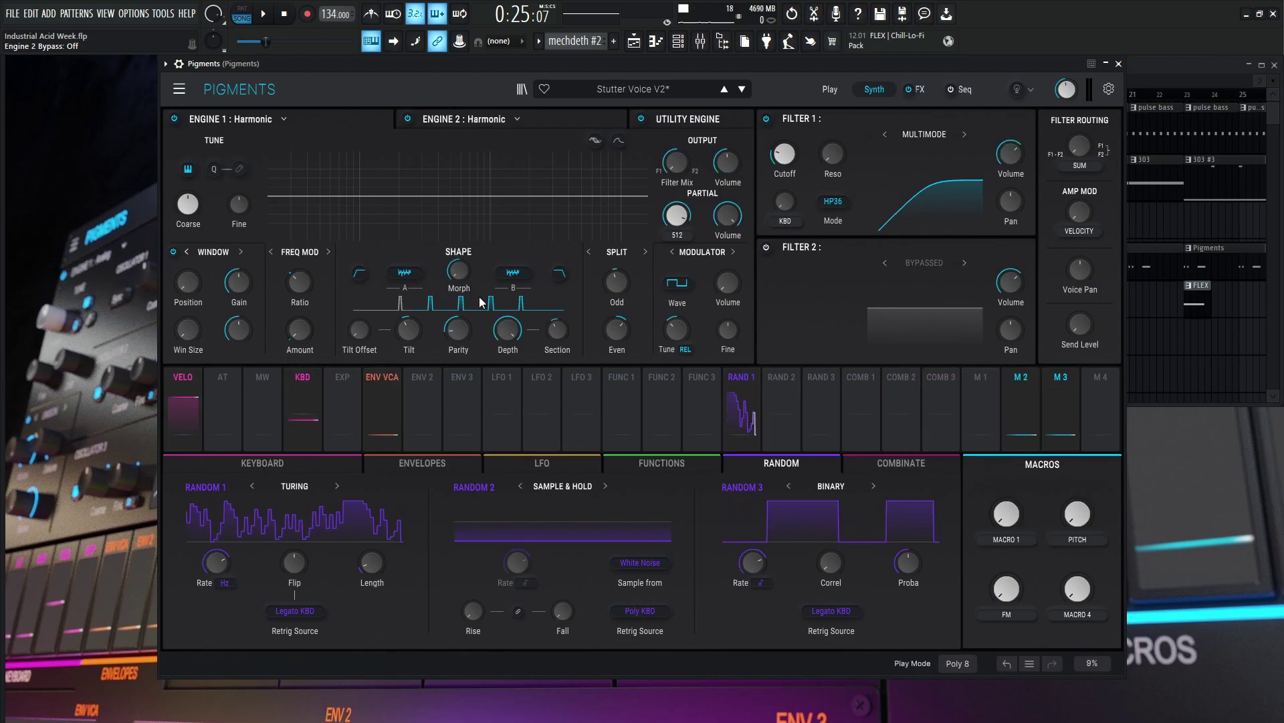
pyautogui.moveTo(364, 329)
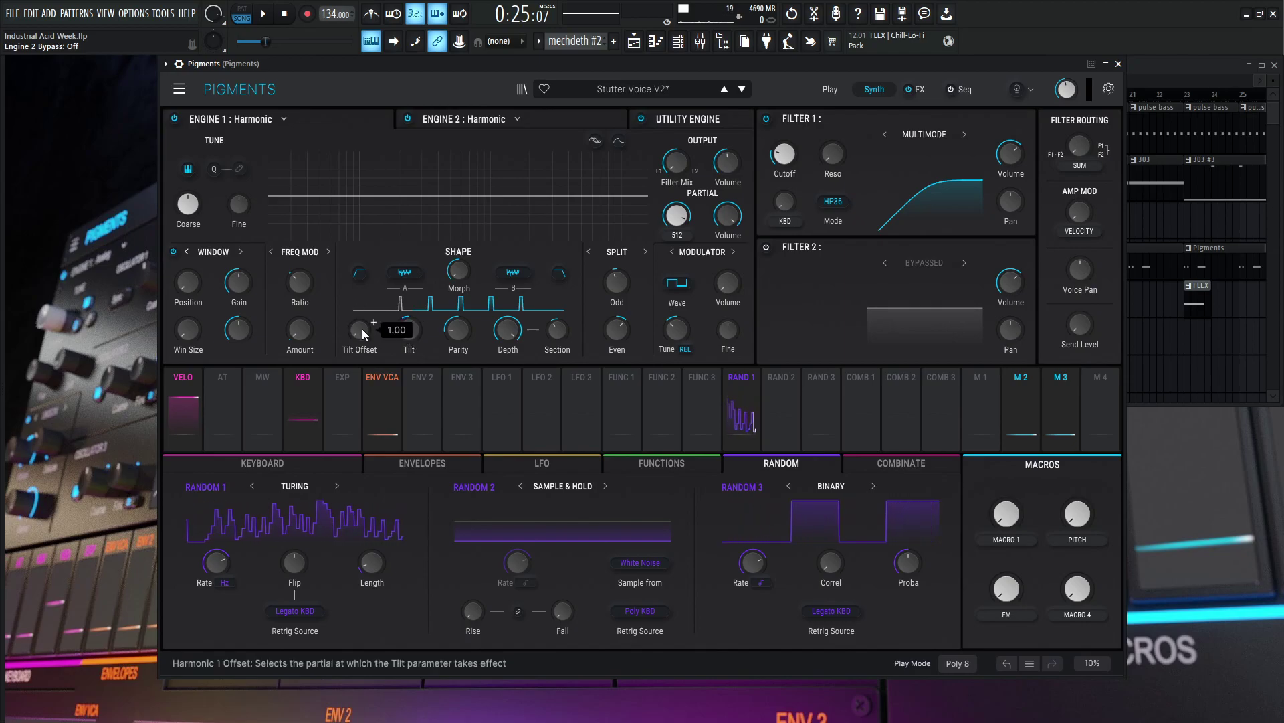
pyautogui.moveTo(407, 337)
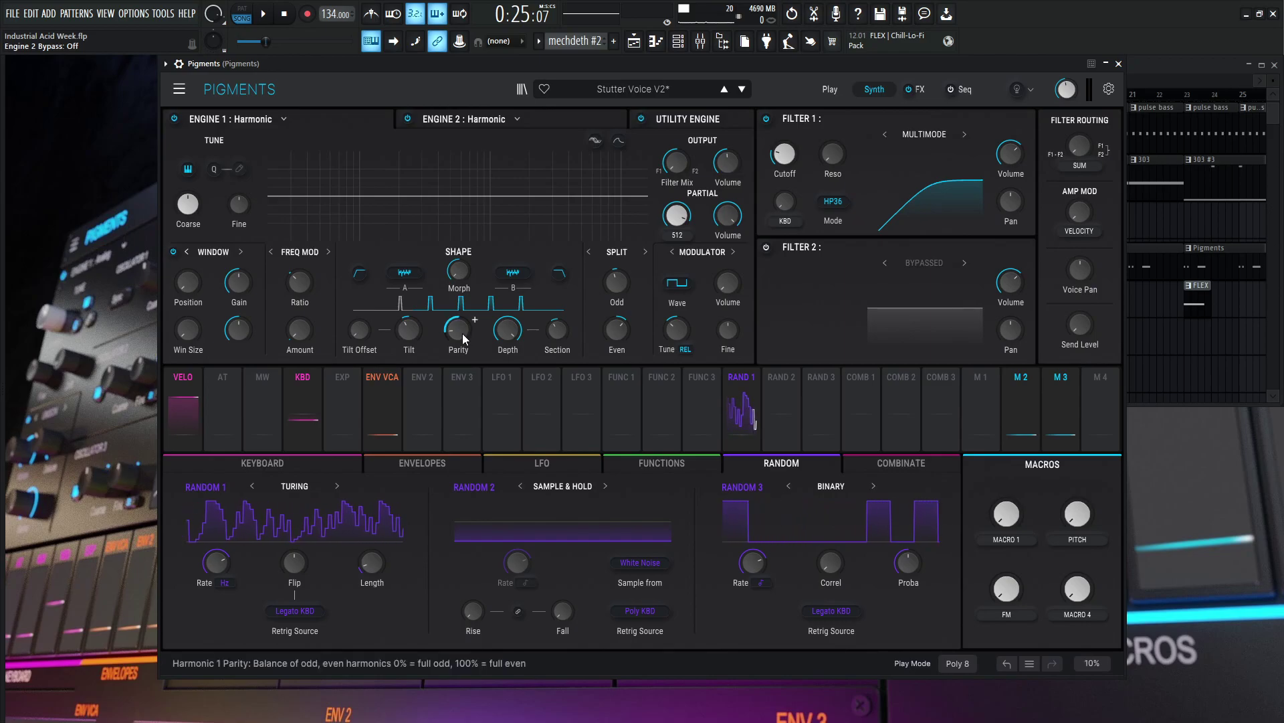
pyautogui.moveTo(464, 338)
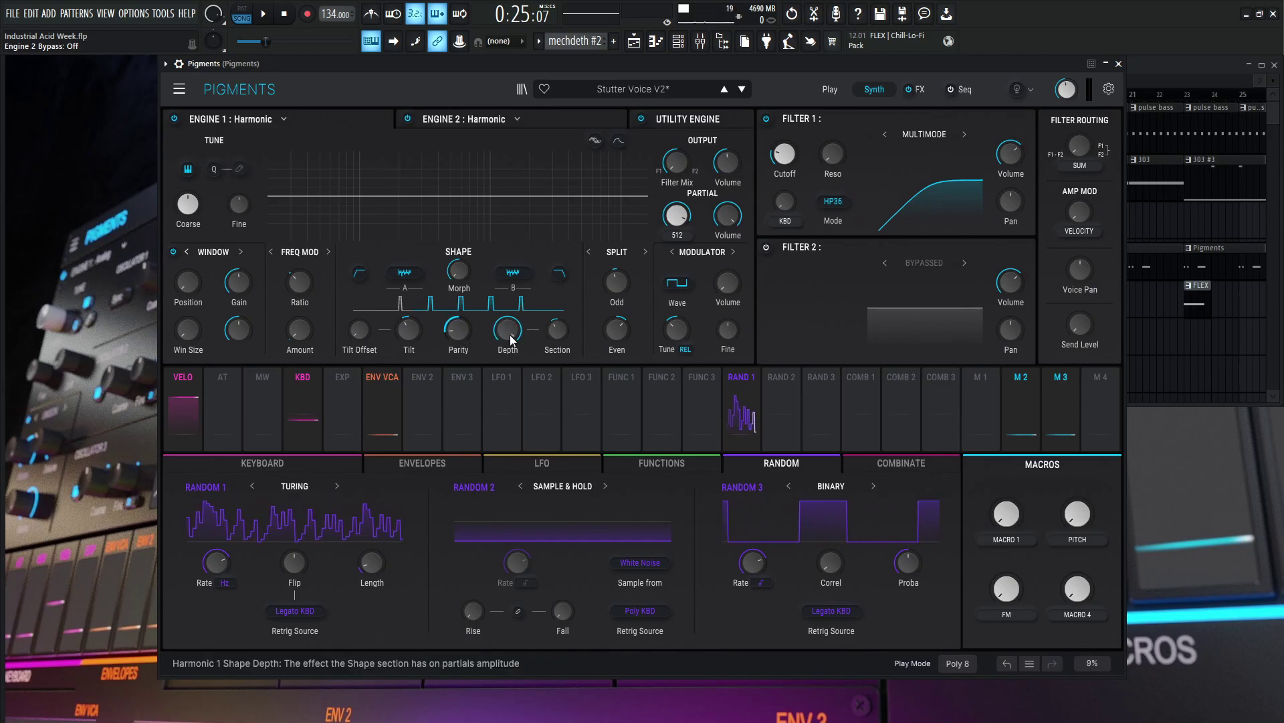
pyautogui.moveTo(557, 332)
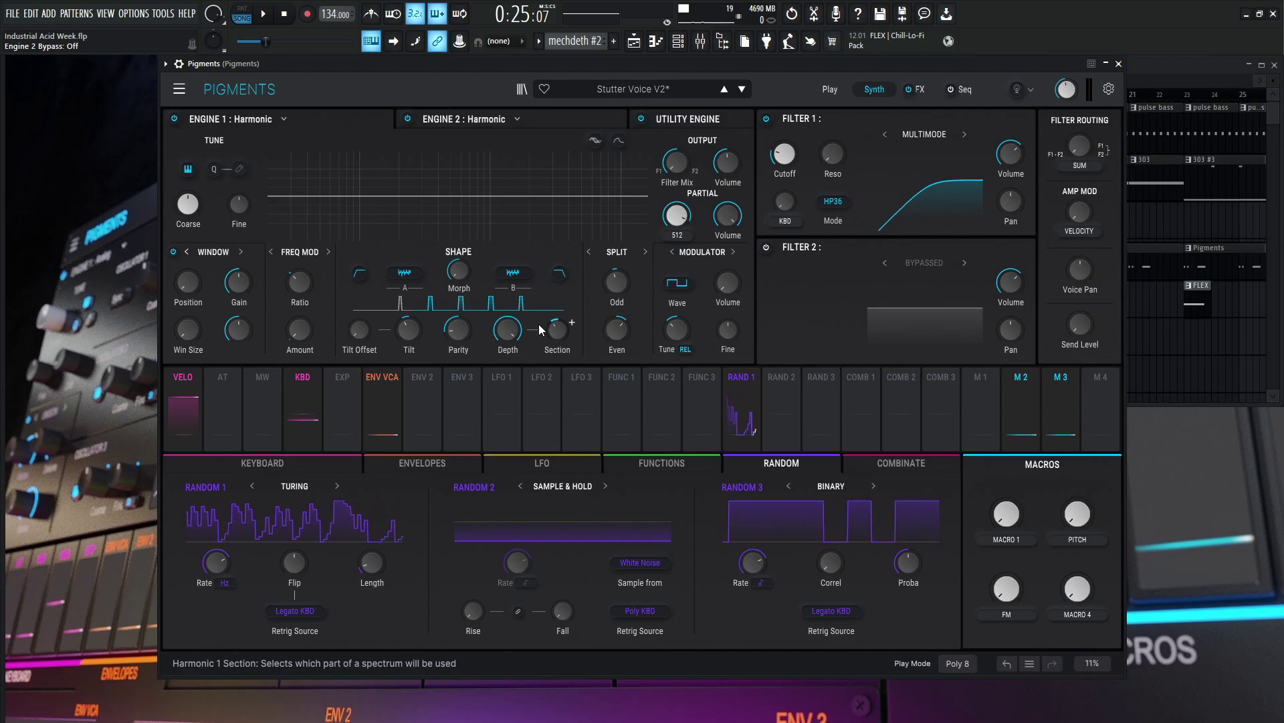
pyautogui.moveTo(462, 273)
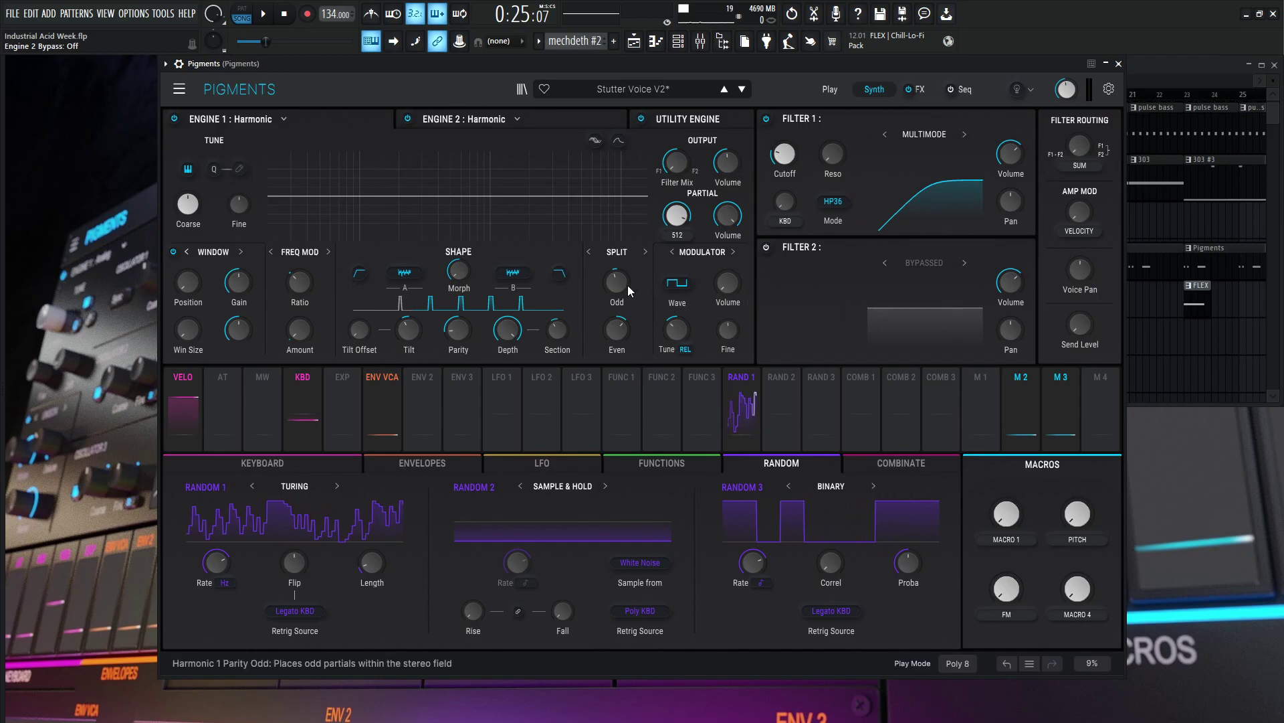
pyautogui.moveTo(617, 282)
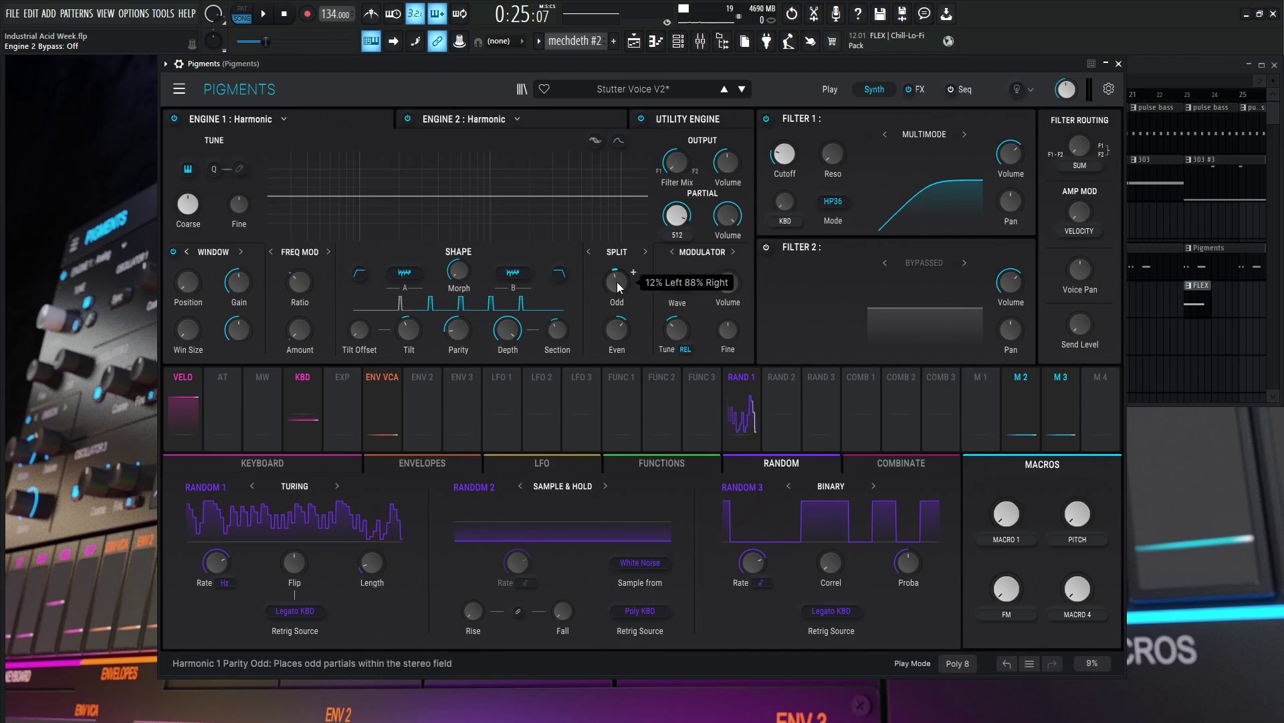
pyautogui.moveTo(618, 333)
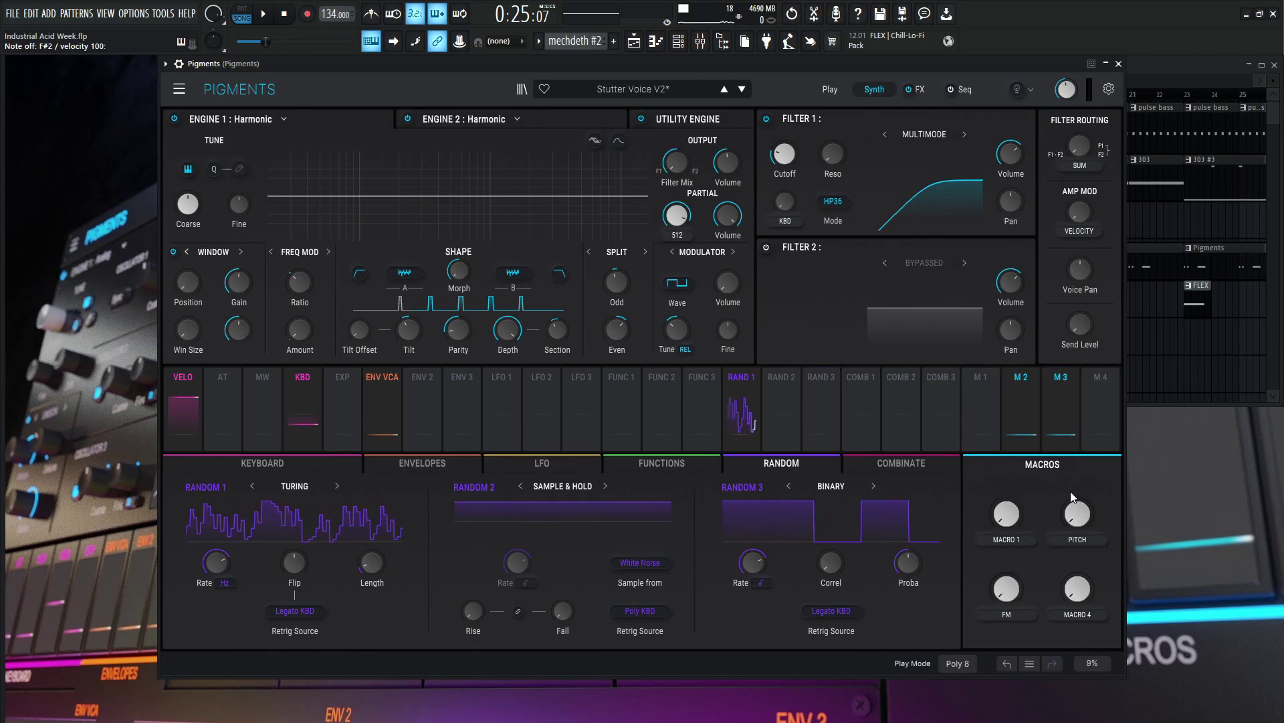
# - Raise FM to about 0.45 and PITCH to about 0.19, checking Macro 2's HO1 Ratio routing at 1.00
pyautogui.moveTo(1078, 513); pyautogui.dragTo(1077, 495)
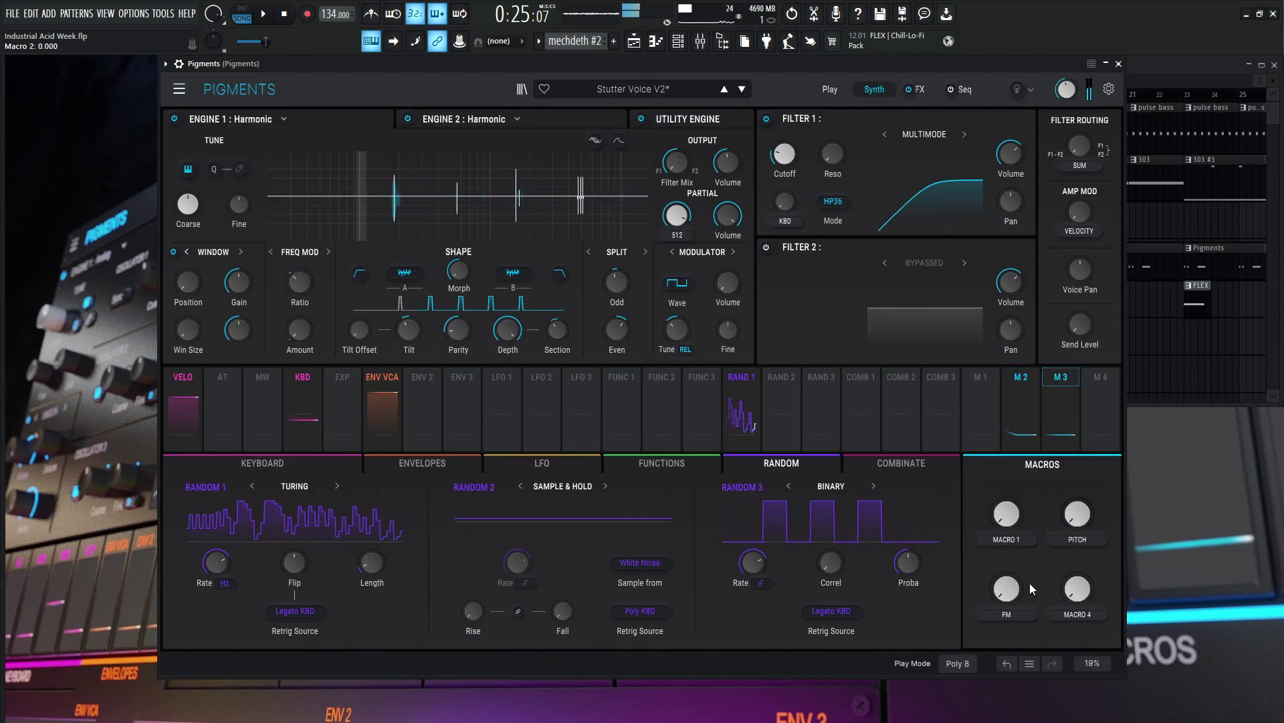
pyautogui.moveTo(1007, 589); pyautogui.dragTo(1006, 503)
pyautogui.click(1020, 381)
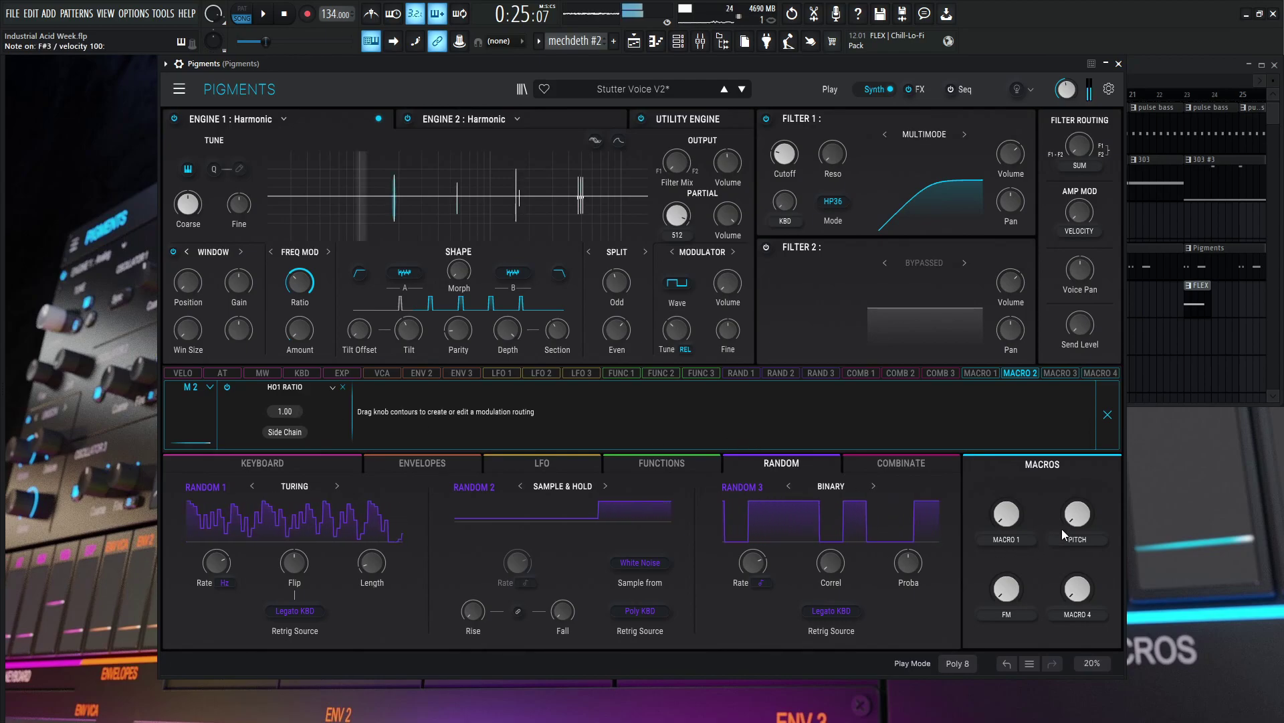
pyautogui.moveTo(1067, 520); pyautogui.dragTo(1066, 500)
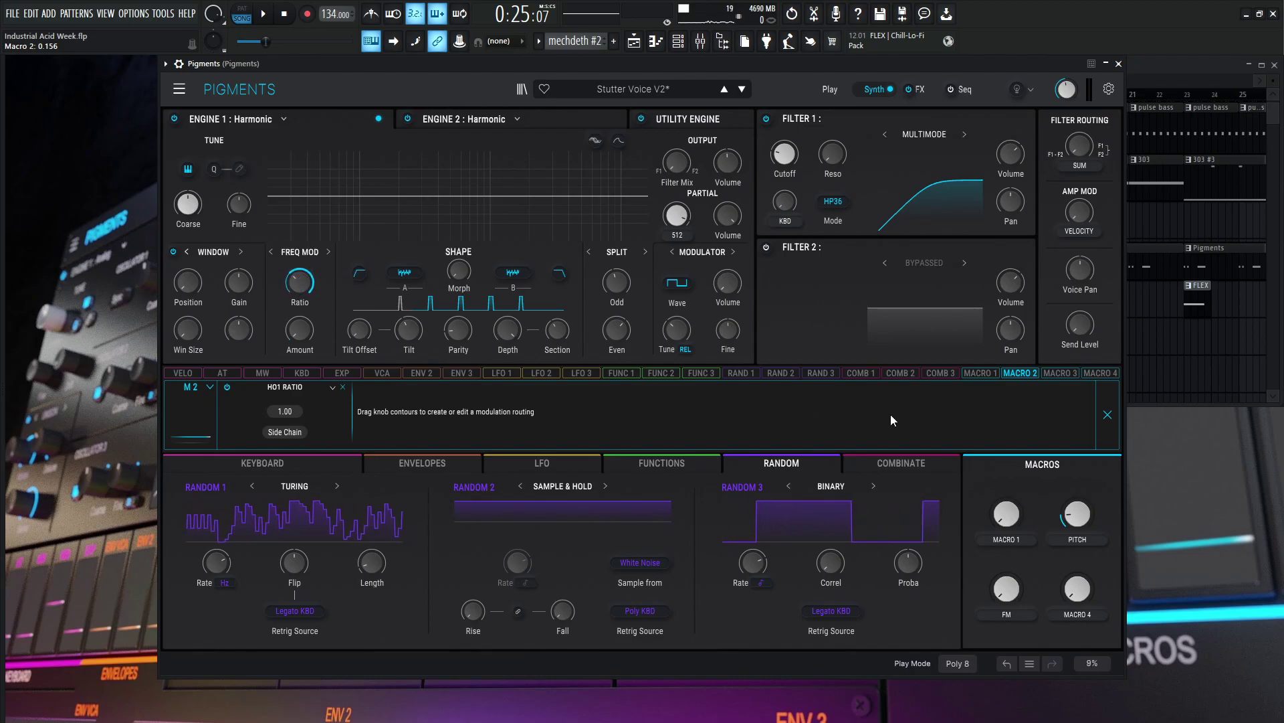
pyautogui.click(343, 387)
pyautogui.moveTo(301, 323)
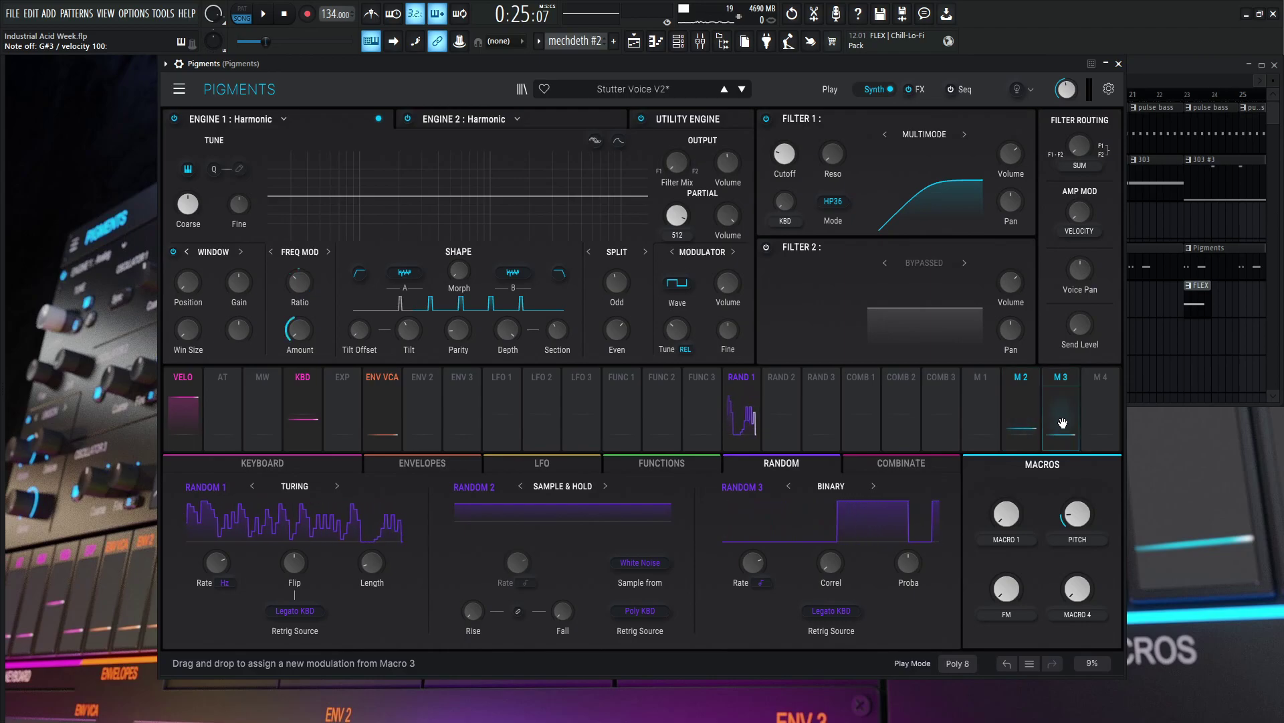
# - Link Macro 3 to Engine 1's FM amount, raise FM to about 0.47, reset PITCH, keep 128 partials
pyautogui.moveTo(1056, 419); pyautogui.dragTo(298, 338)
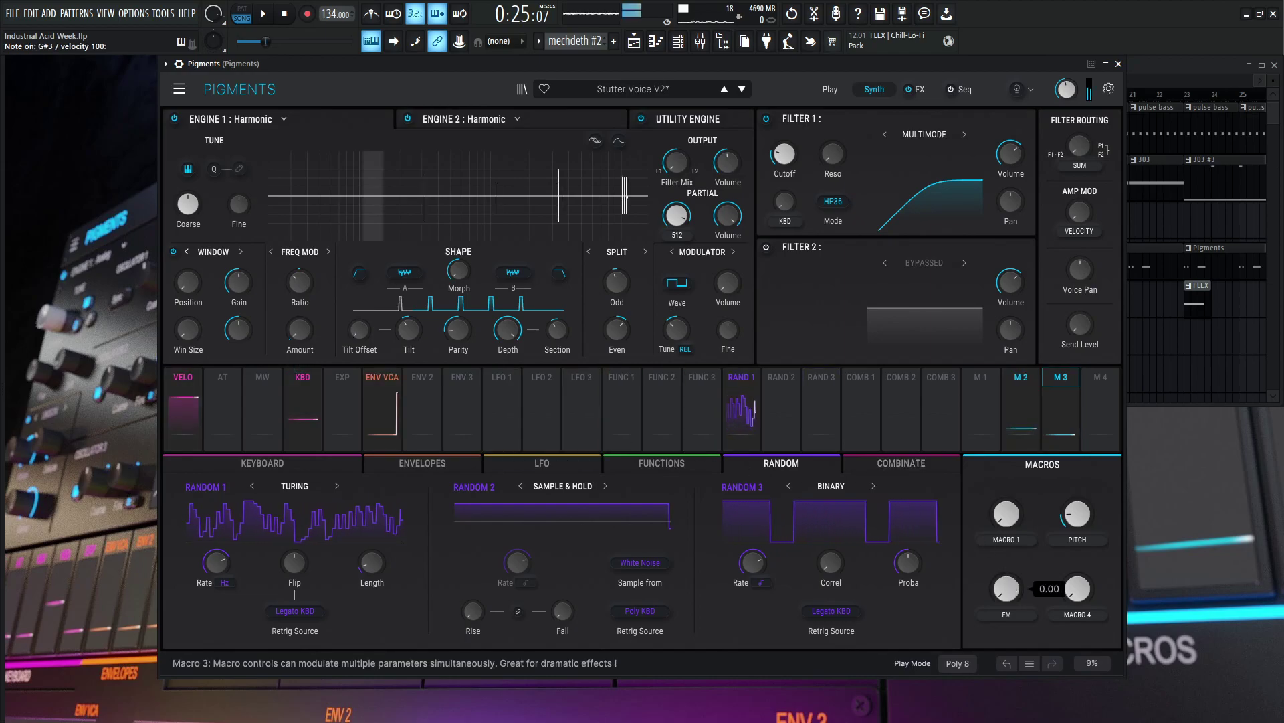
pyautogui.moveTo(1006, 589)
pyautogui.mouseDown()
pyautogui.moveTo(1005, 574)
pyautogui.moveTo(1006, 596)
pyautogui.mouseUp()
pyautogui.doubleClick(1077, 514)
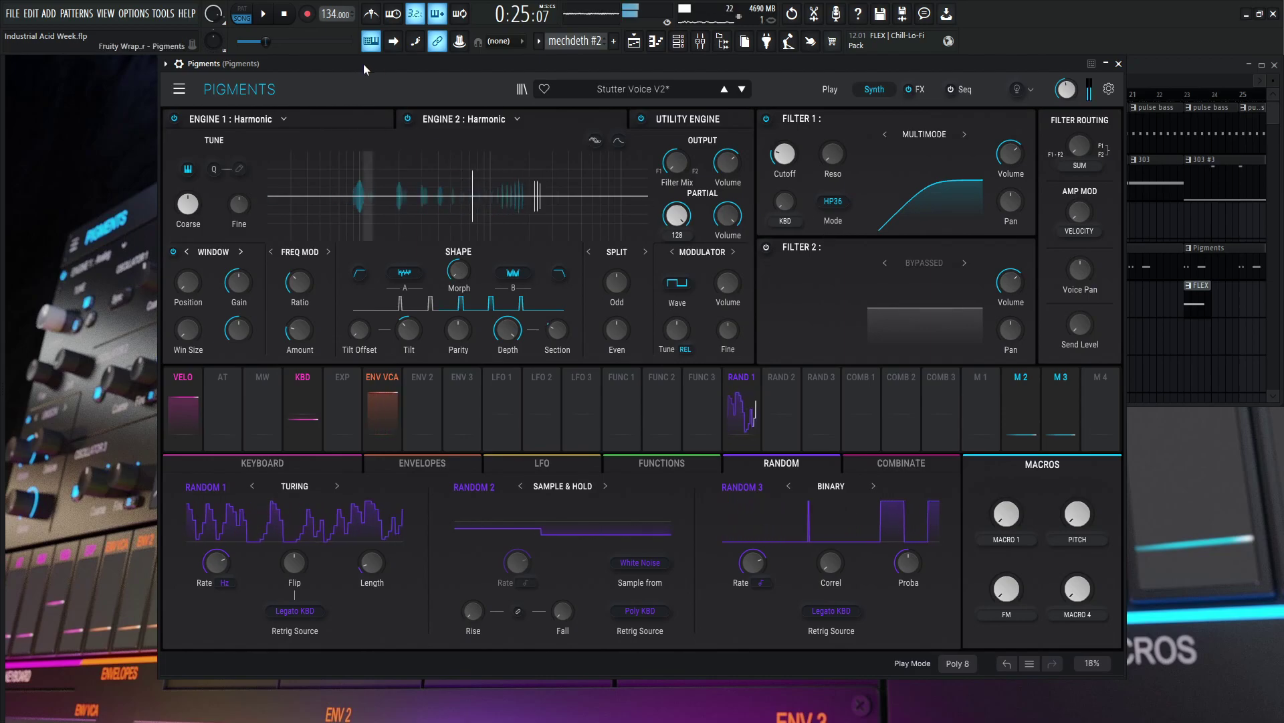
pyautogui.moveTo(677, 215); pyautogui.dragTo(677, 166)
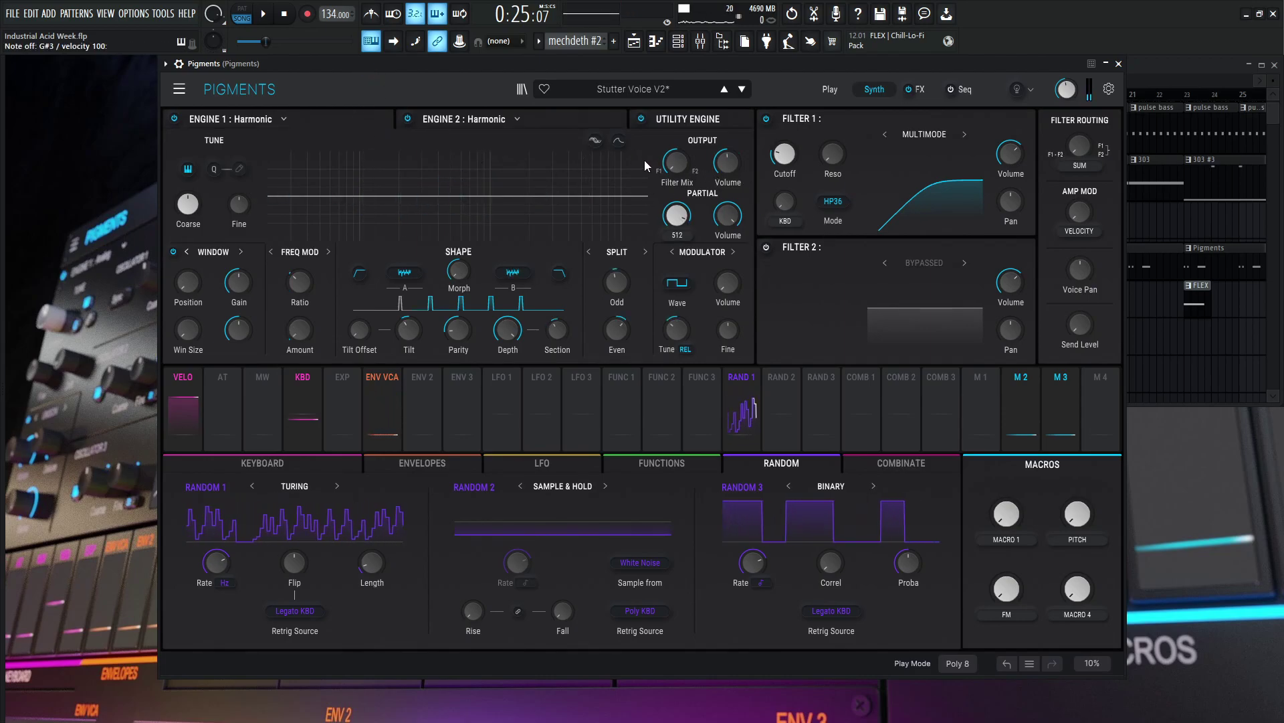
pyautogui.hotkey('ctrl', 'z')
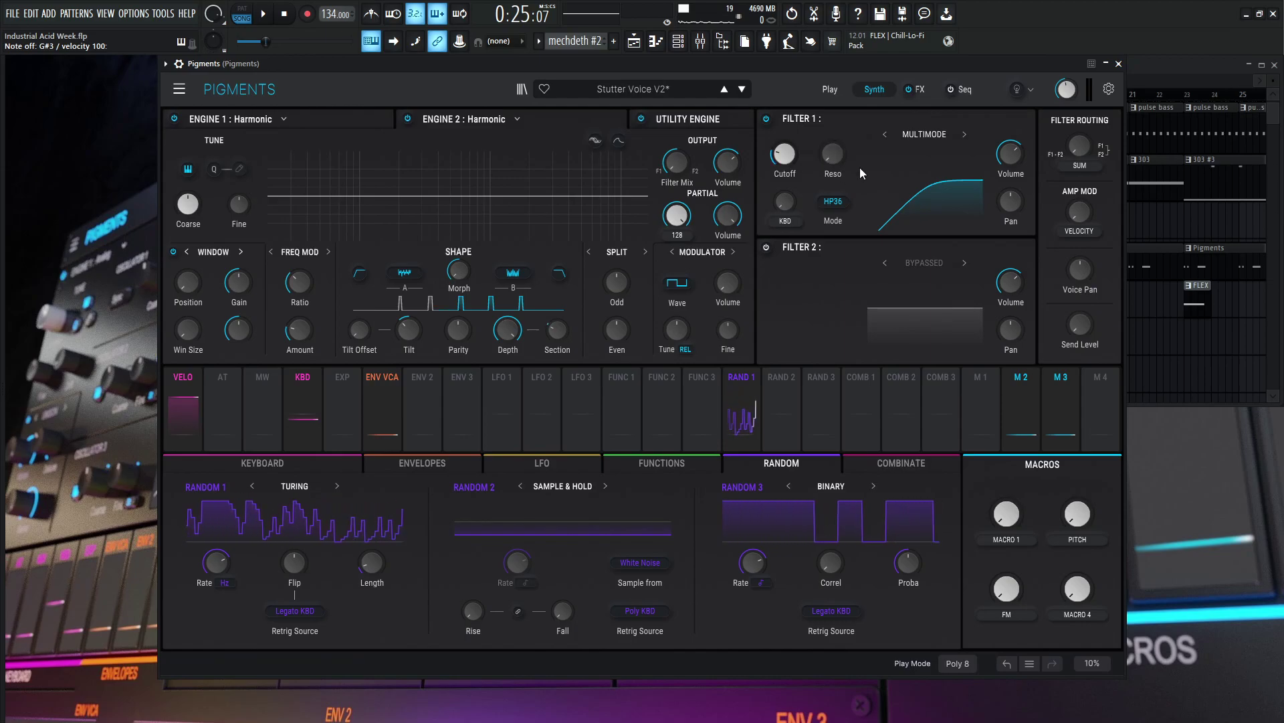
# - Review FX A's Stereo Pan and Distortion slots, then display FX B's Super Unison settings
pyautogui.click(918, 90)
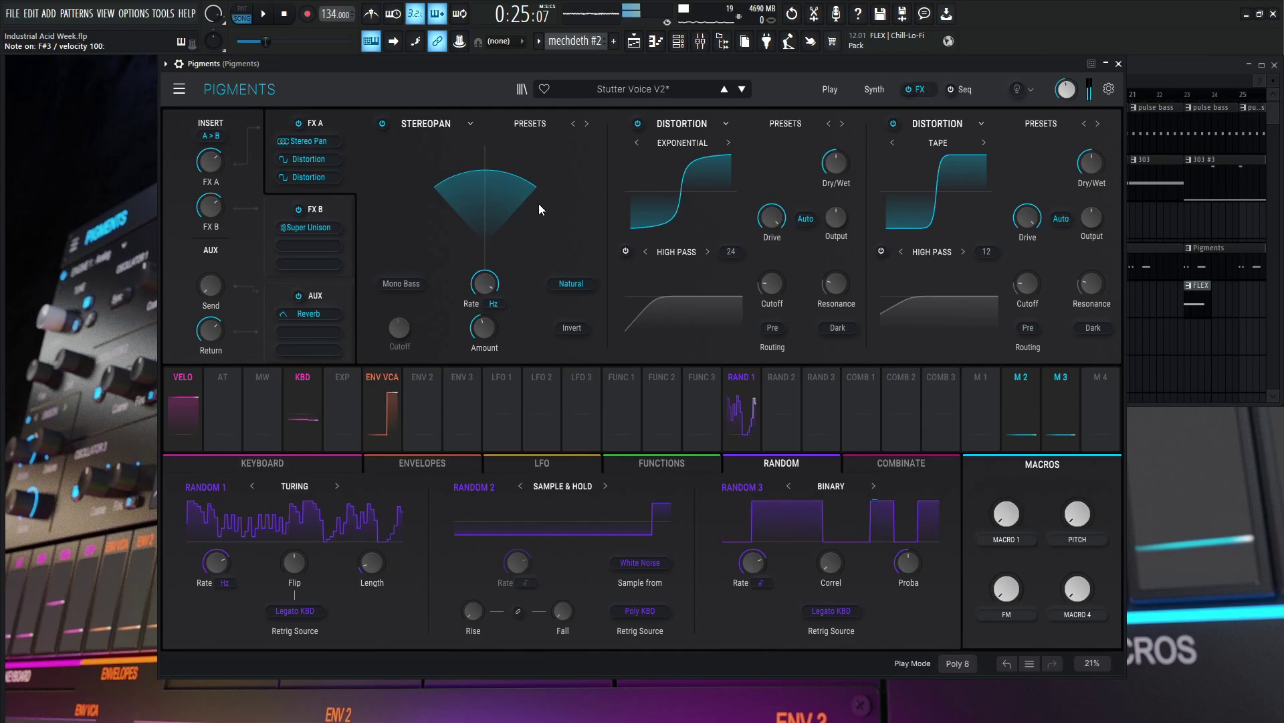
pyautogui.moveTo(480, 293)
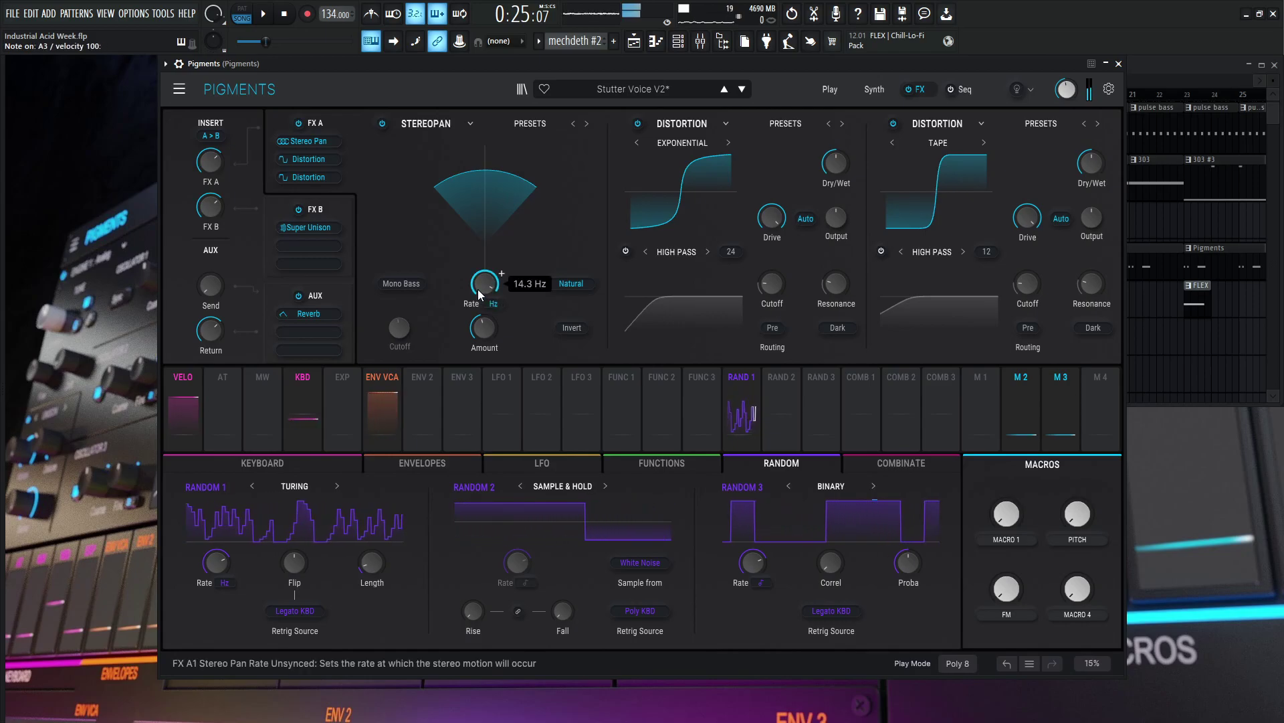
pyautogui.moveTo(482, 332)
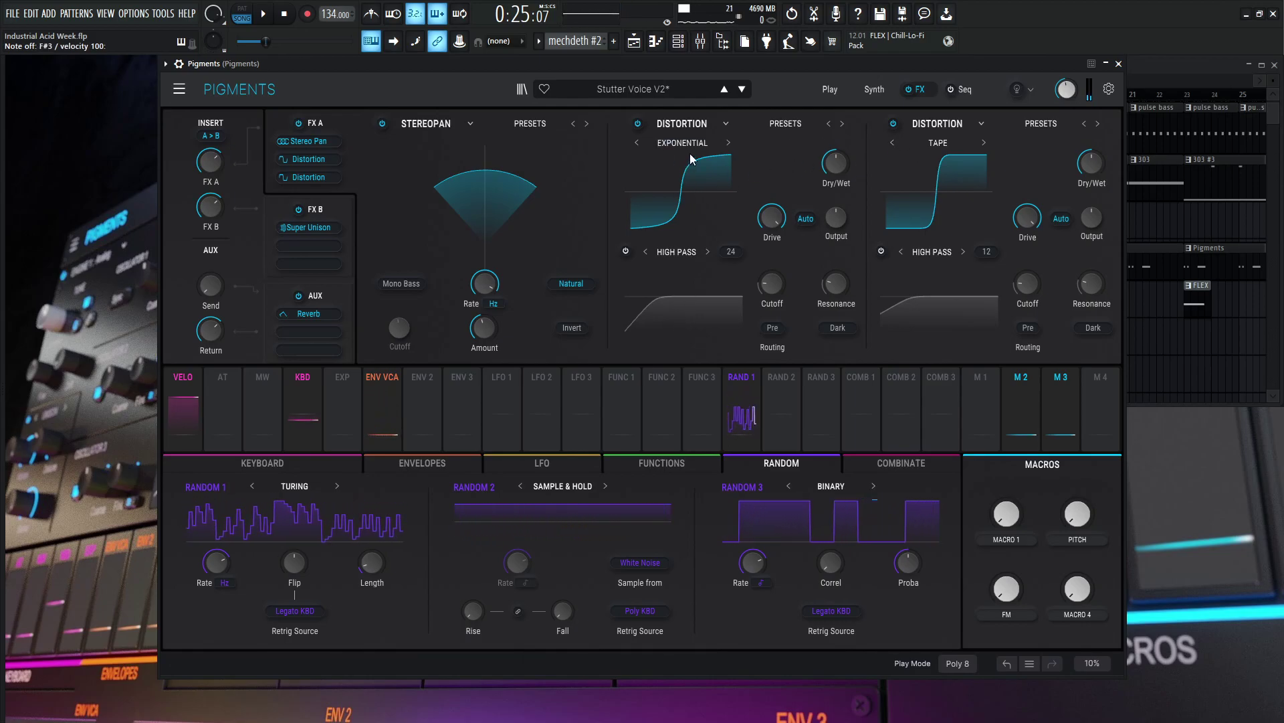
pyautogui.moveTo(768, 219)
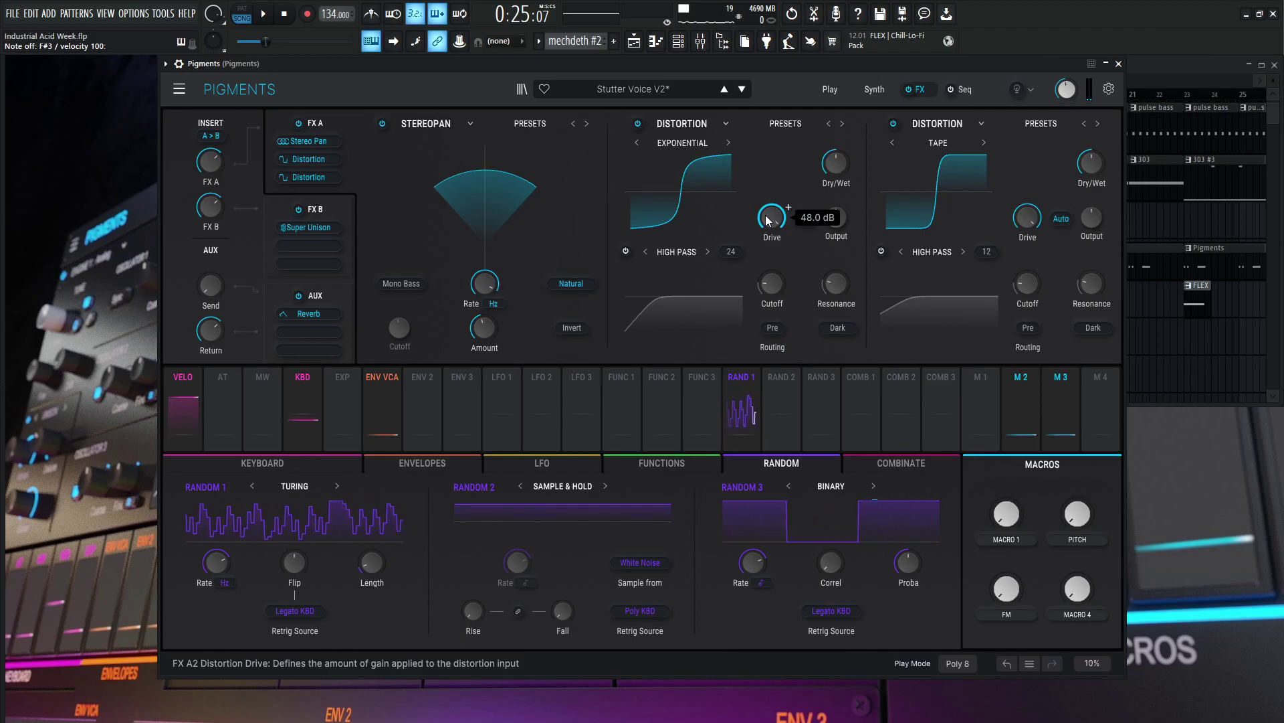
pyautogui.moveTo(839, 171)
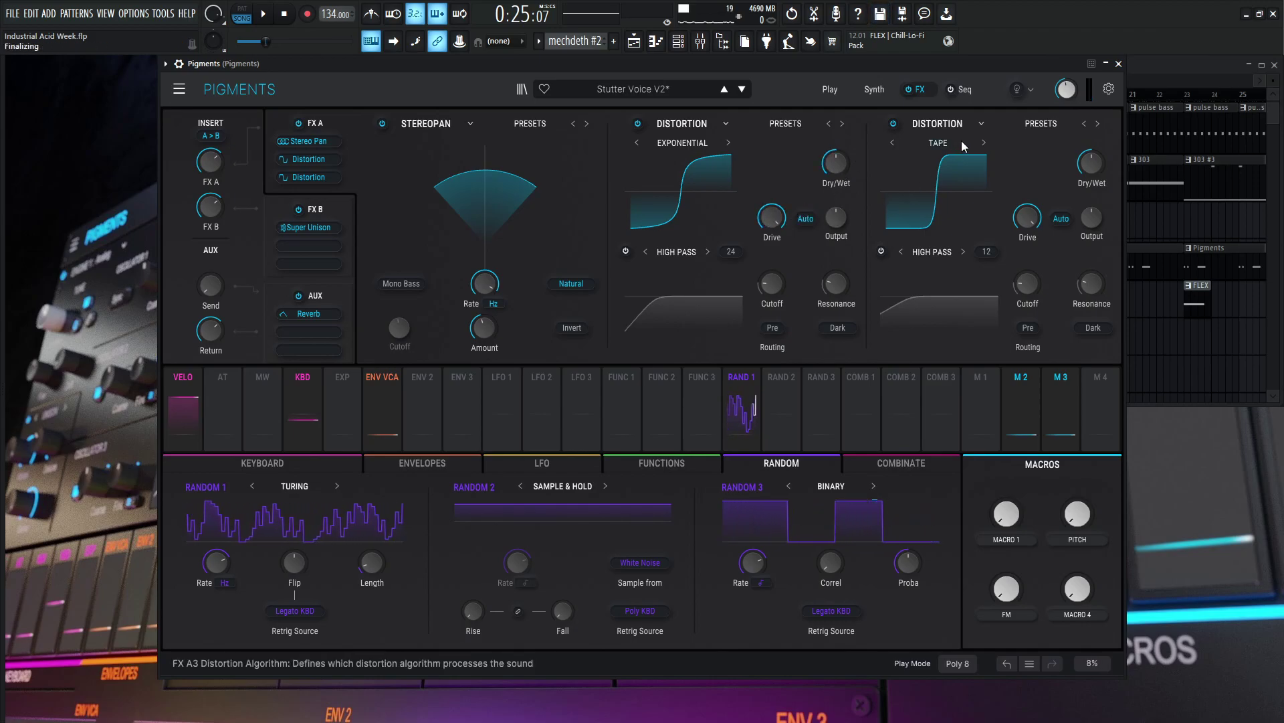
pyautogui.moveTo(1028, 223)
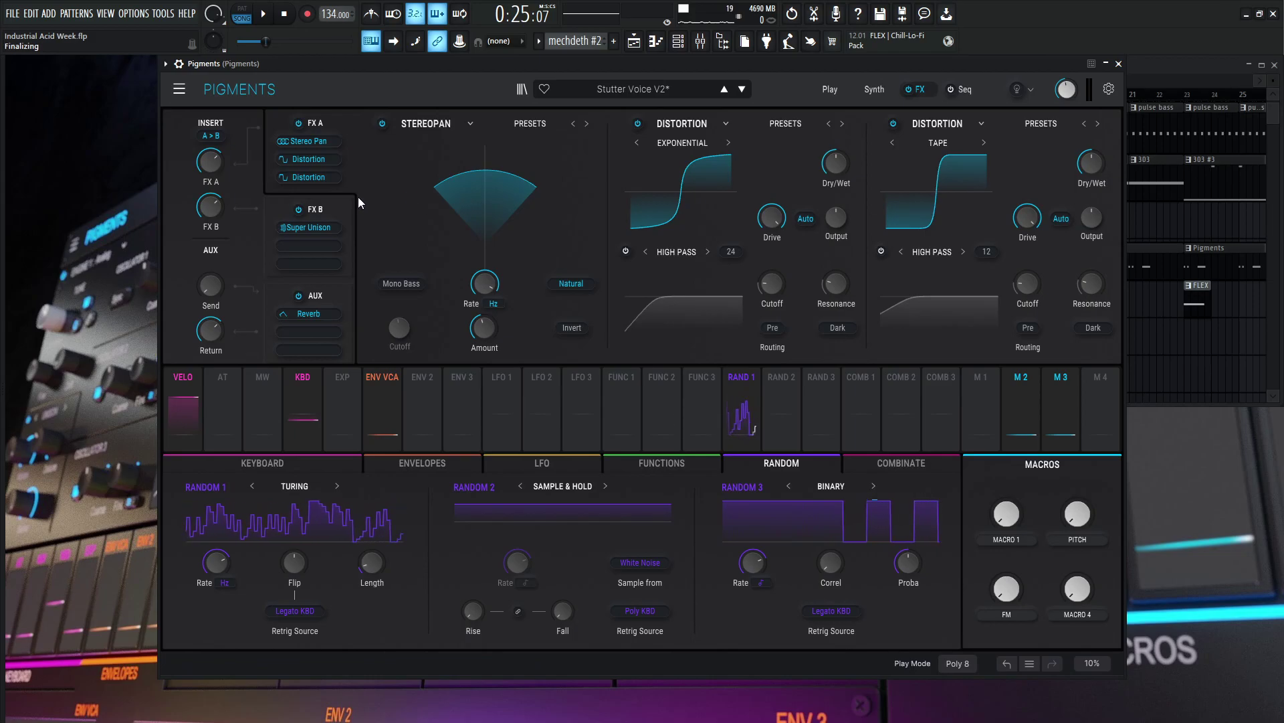
pyautogui.click(335, 202)
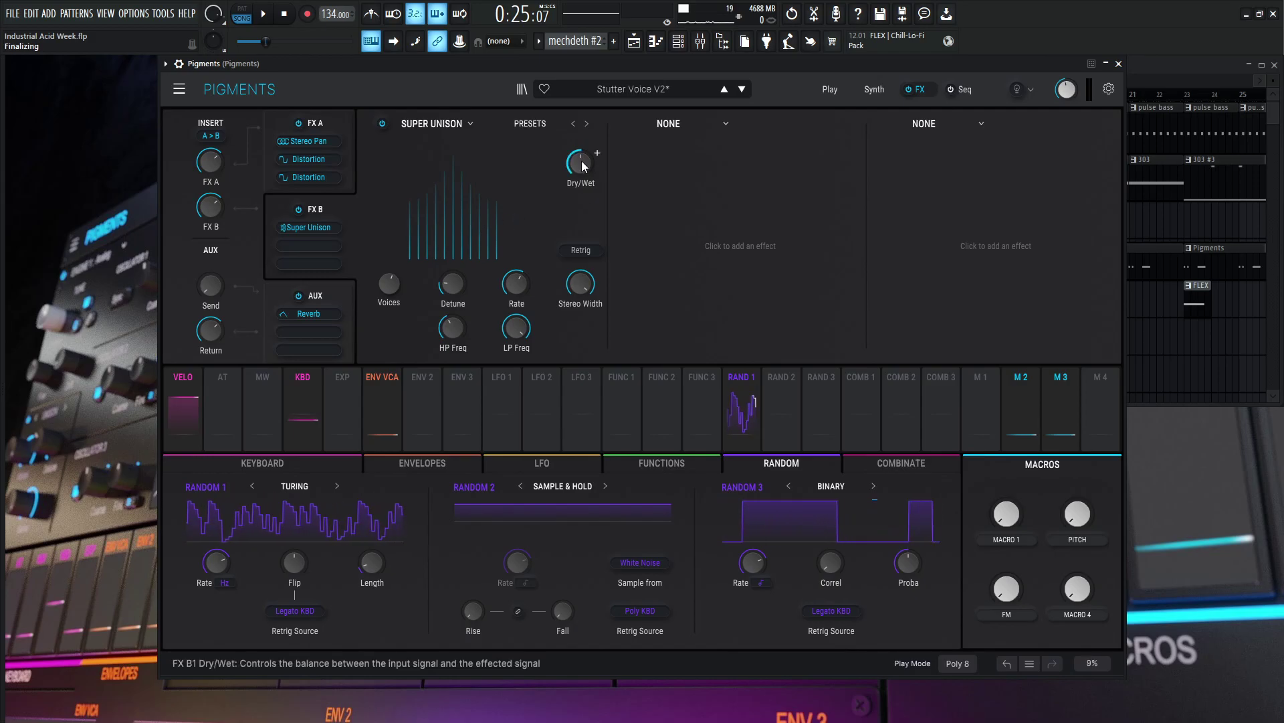
pyautogui.moveTo(583, 166)
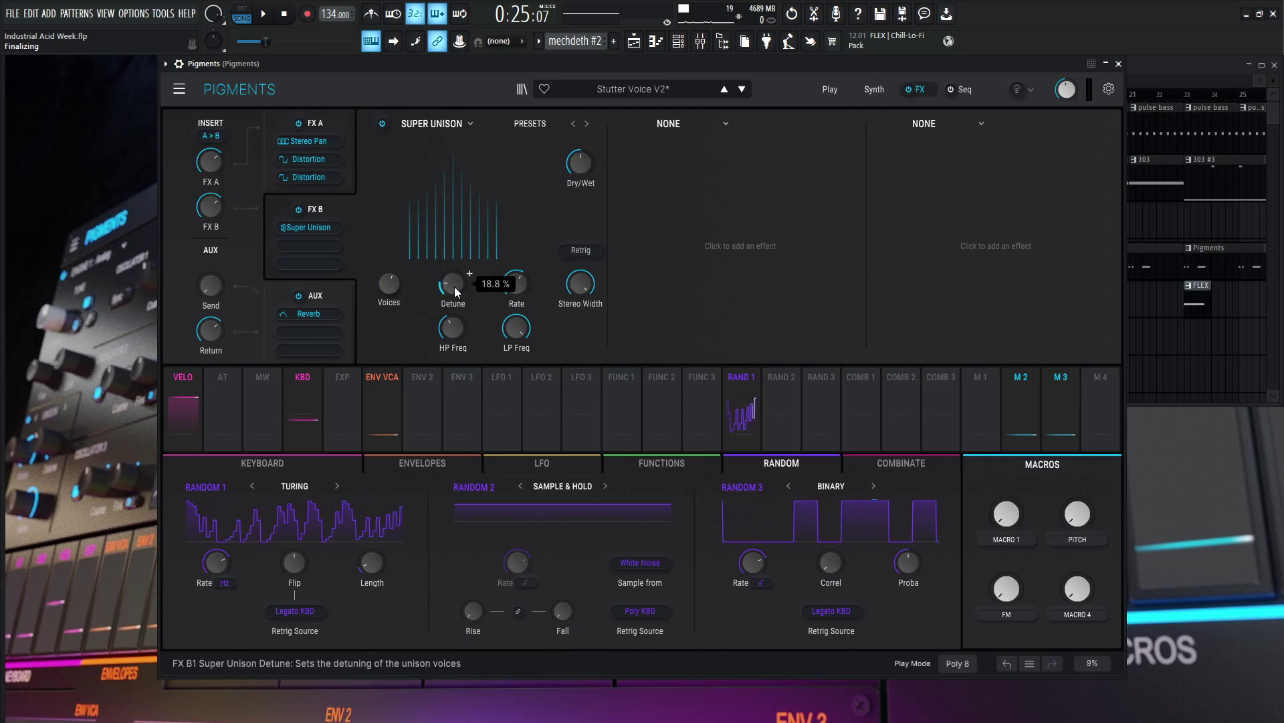
pyautogui.moveTo(513, 287)
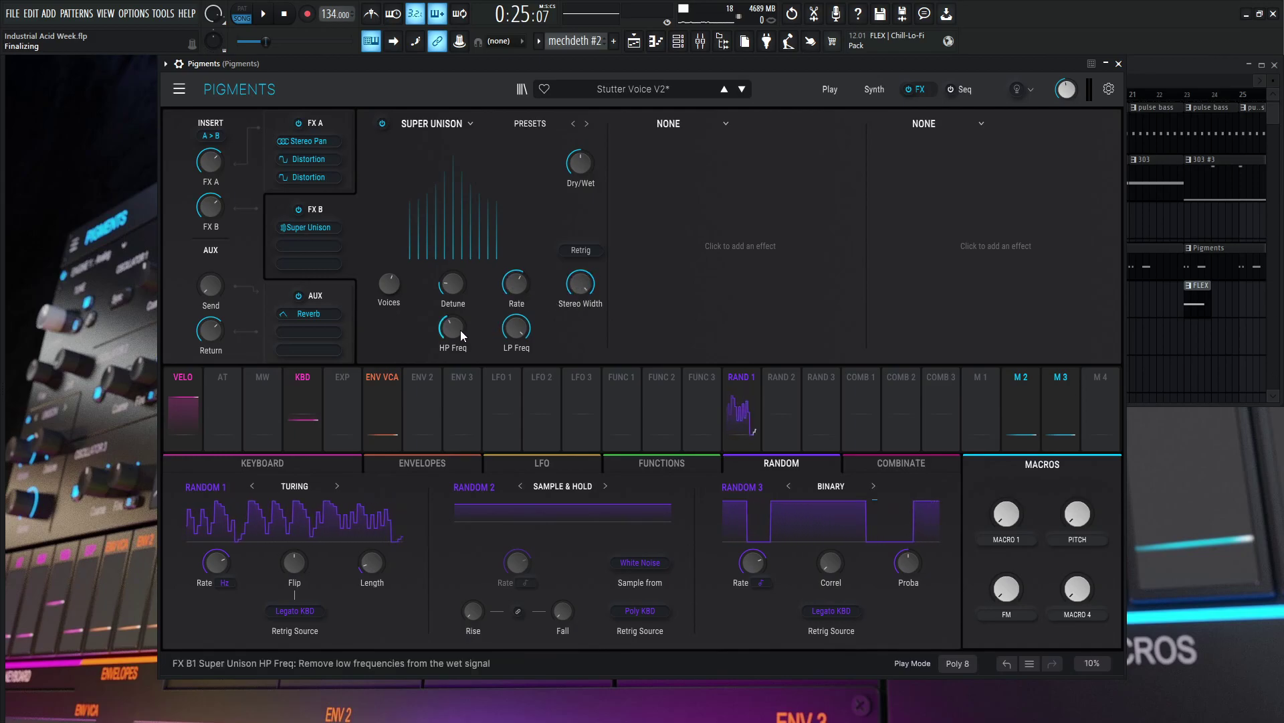
pyautogui.moveTo(516, 330)
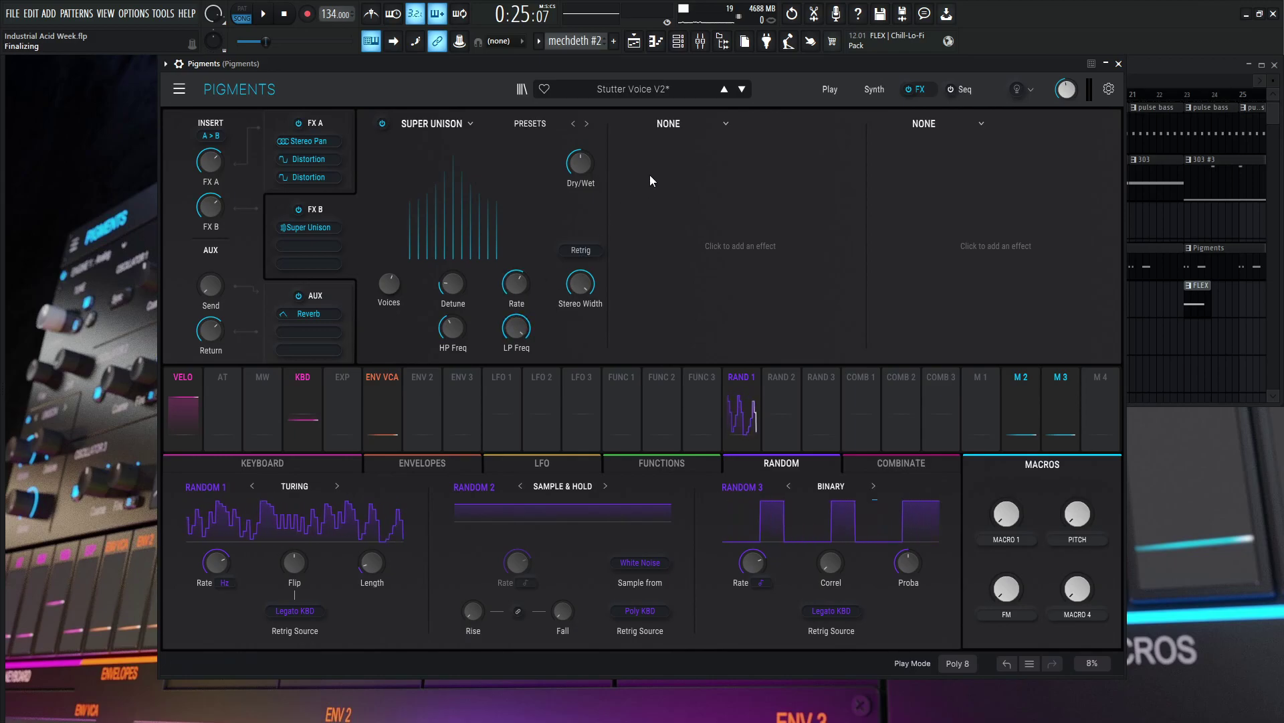
# - Switch Pigments back to its synth page, start the song, and bring the Playlist forward
pyautogui.click(875, 89)
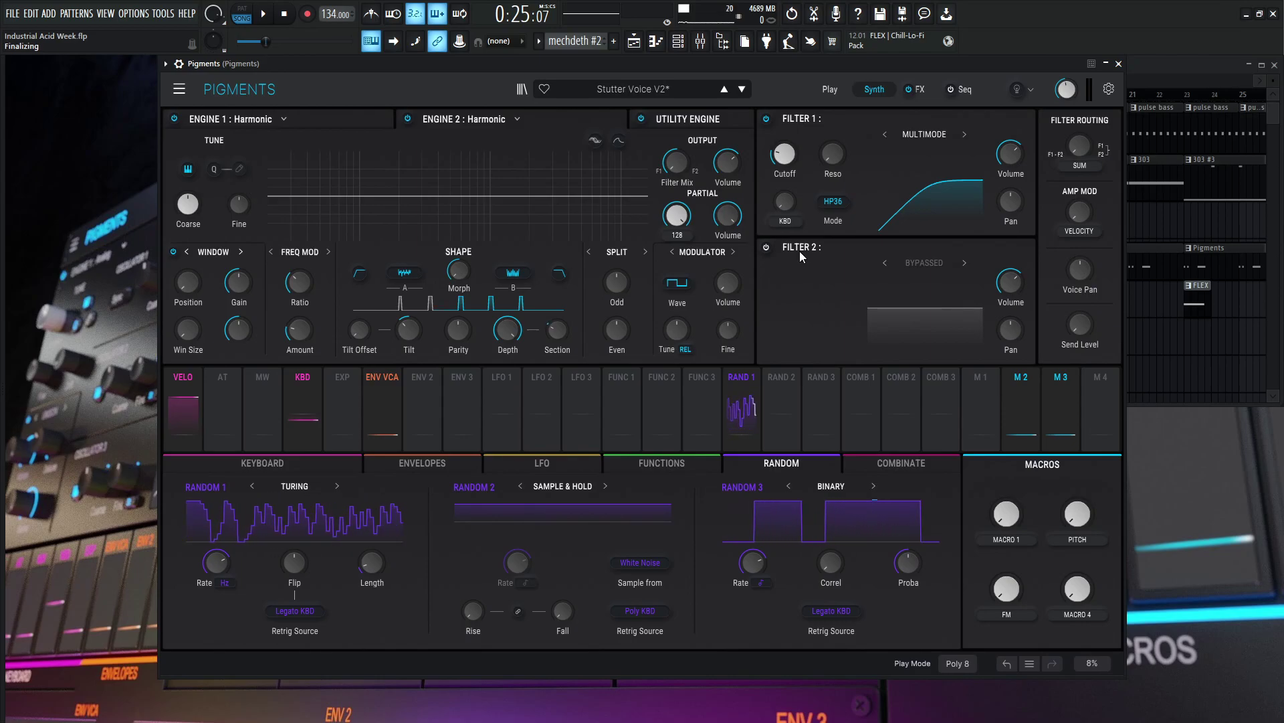
pyautogui.press('space')
pyautogui.click(1147, 68)
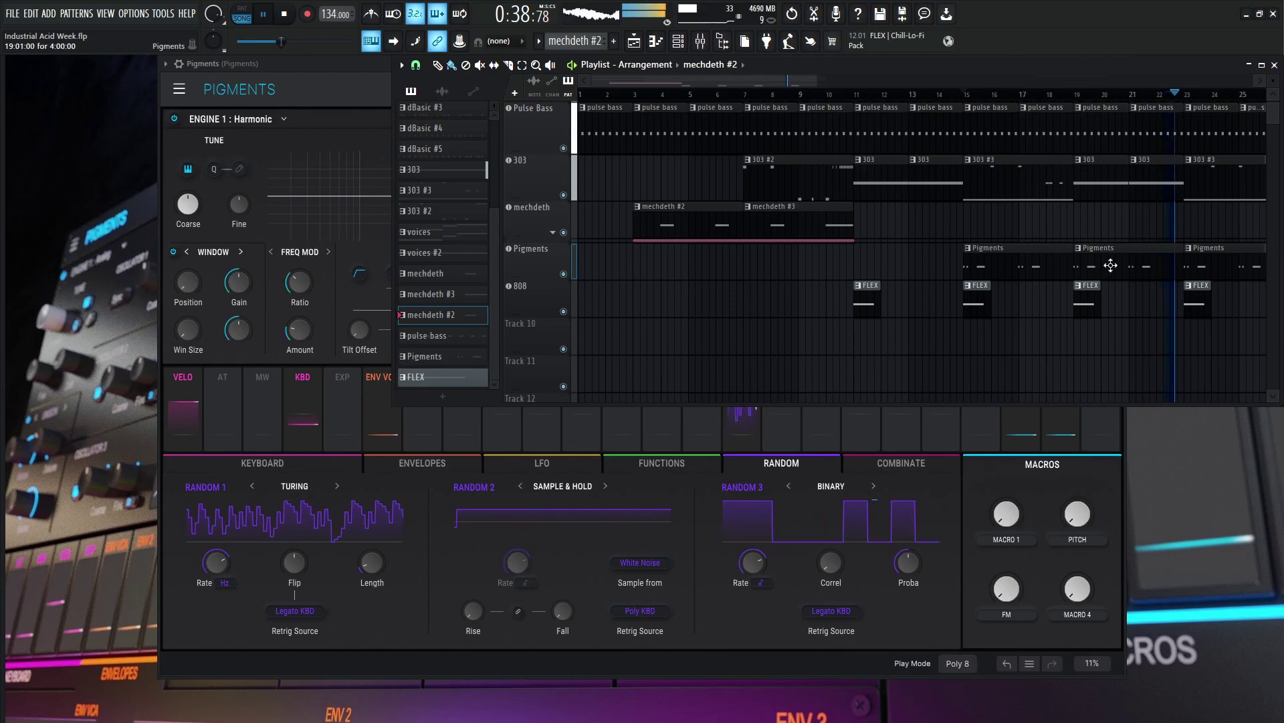
# - Stop playback and show the Channel rack listing kik, snr, 303, Pigments, 808 and others
pyautogui.scroll(2, 1073, 322)
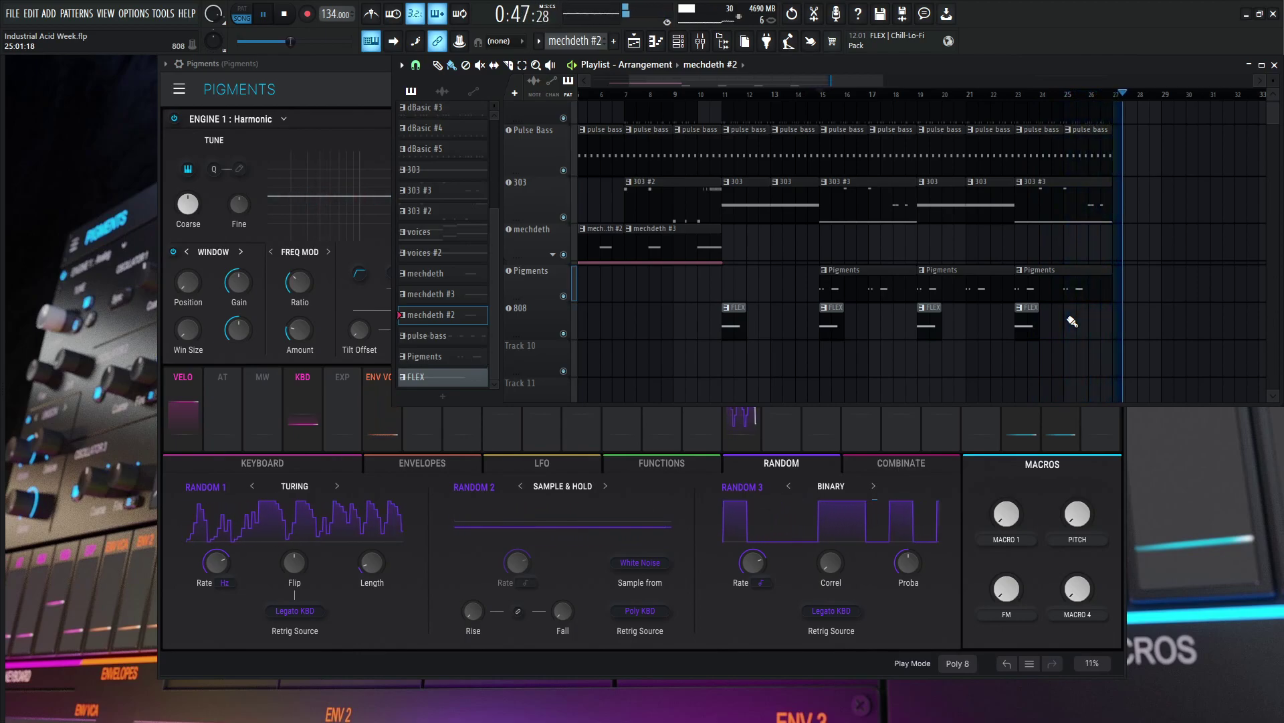
pyautogui.press('space')
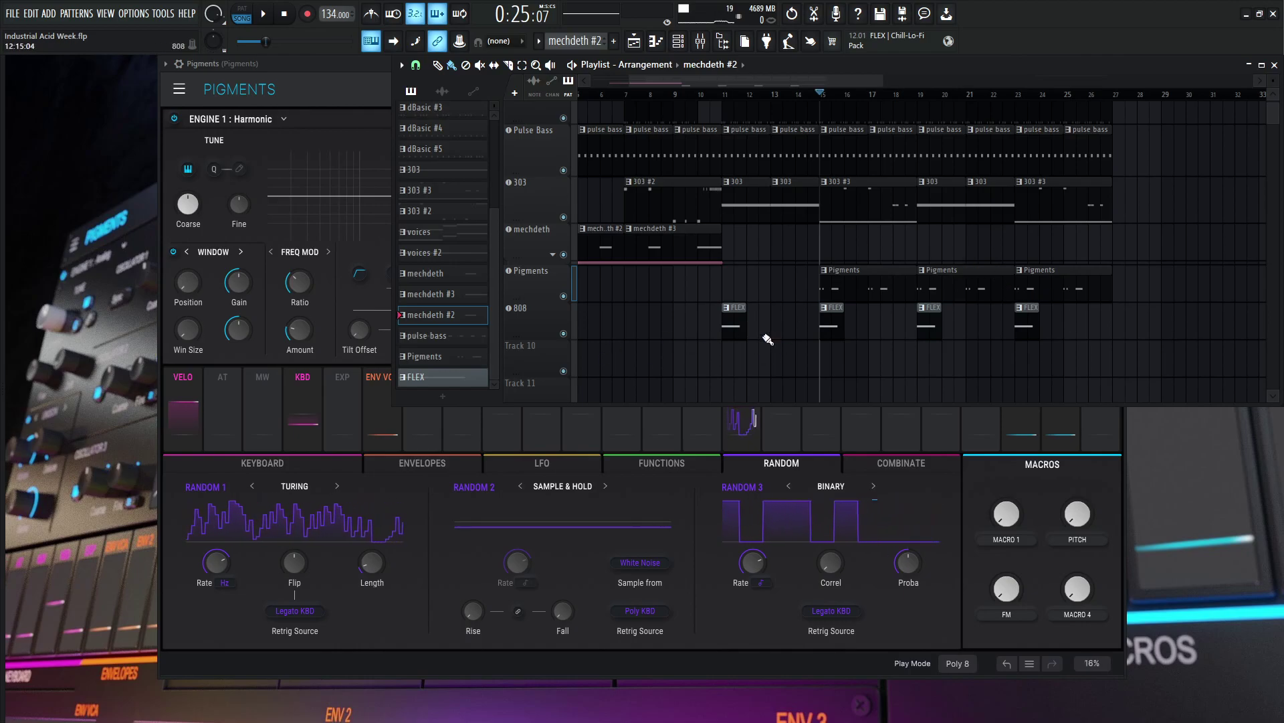
pyautogui.scroll(2, 722, 315)
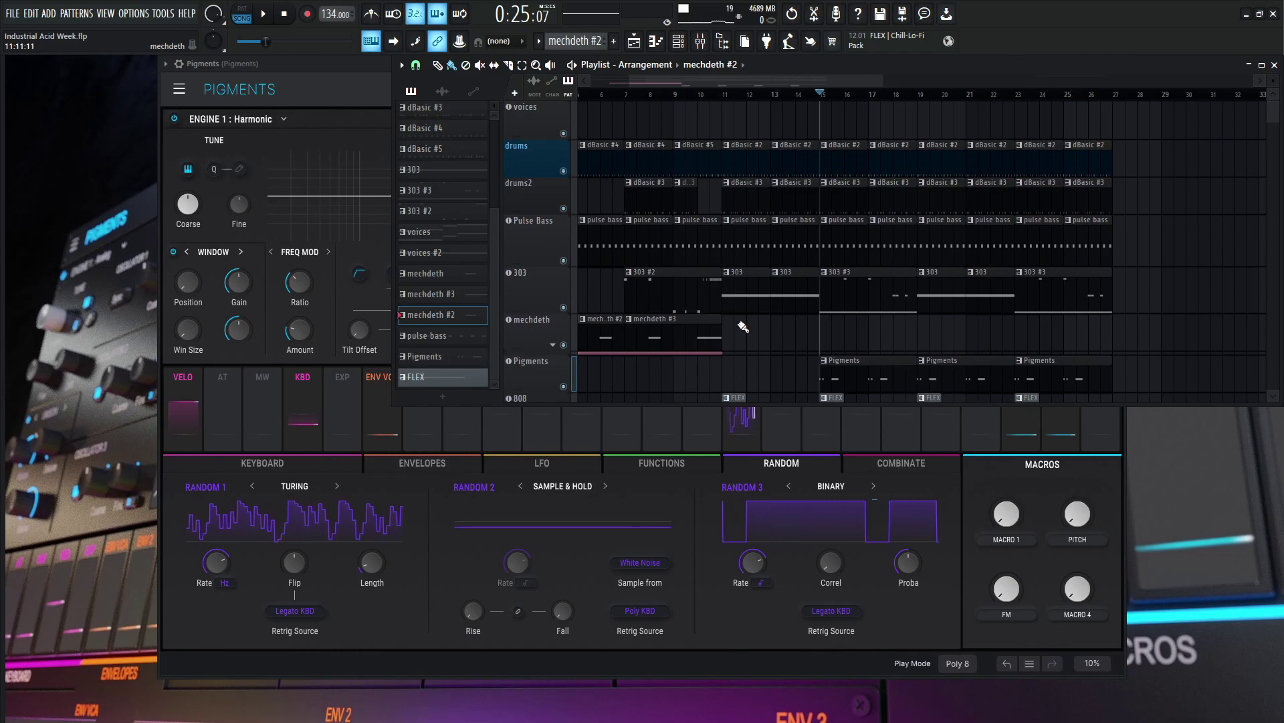
pyautogui.press('F6')
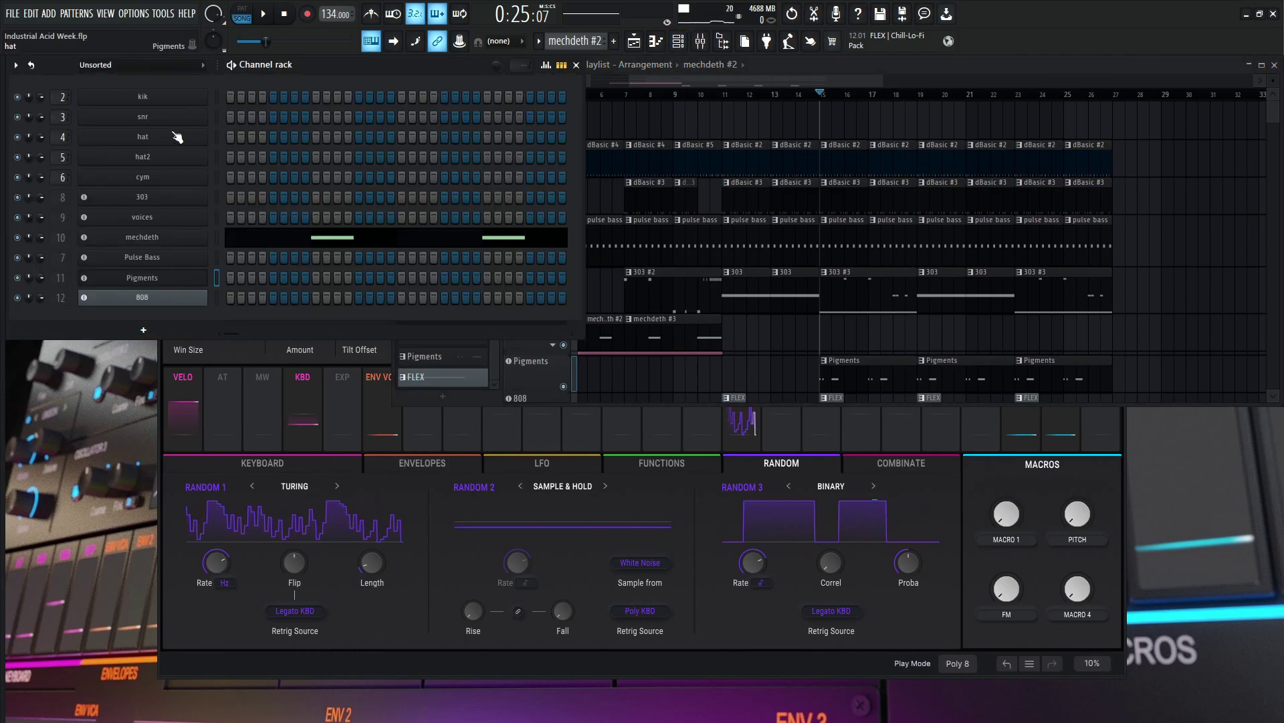